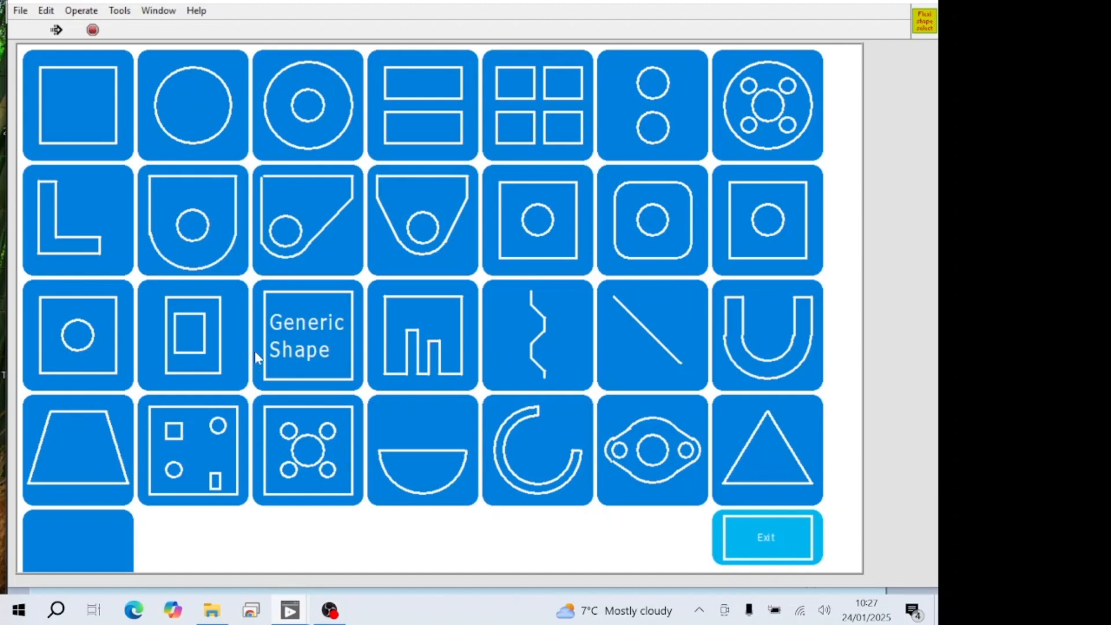
- Start a generic shape with a width of 200 mm, a height of 200 mm and a 10 mm lead-in
click(307, 340)
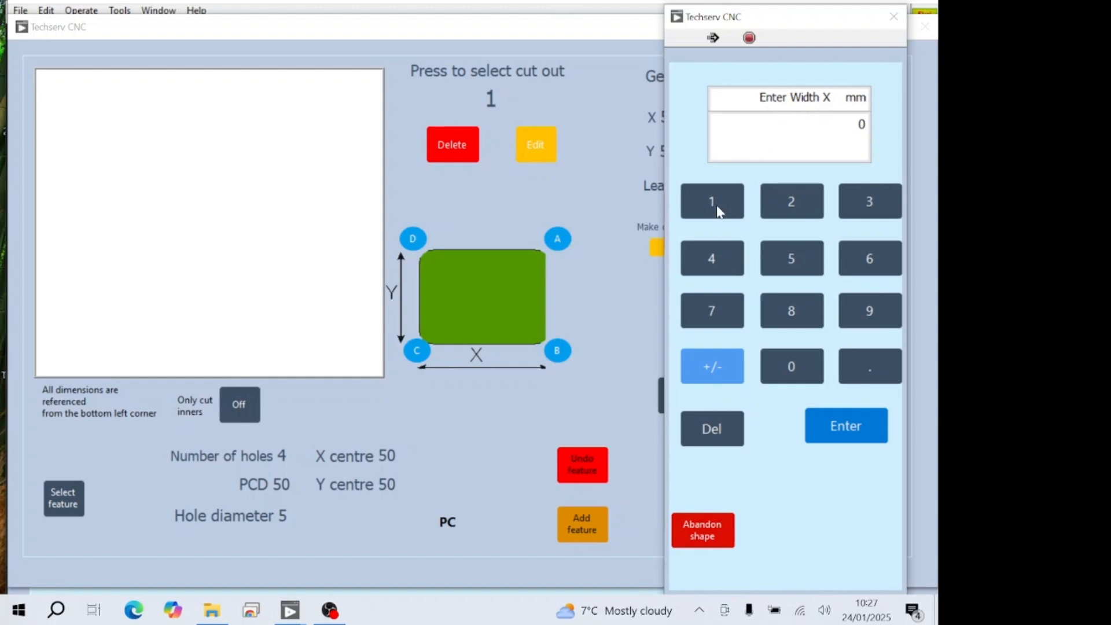
click(793, 200)
click(786, 367)
click(785, 366)
click(836, 438)
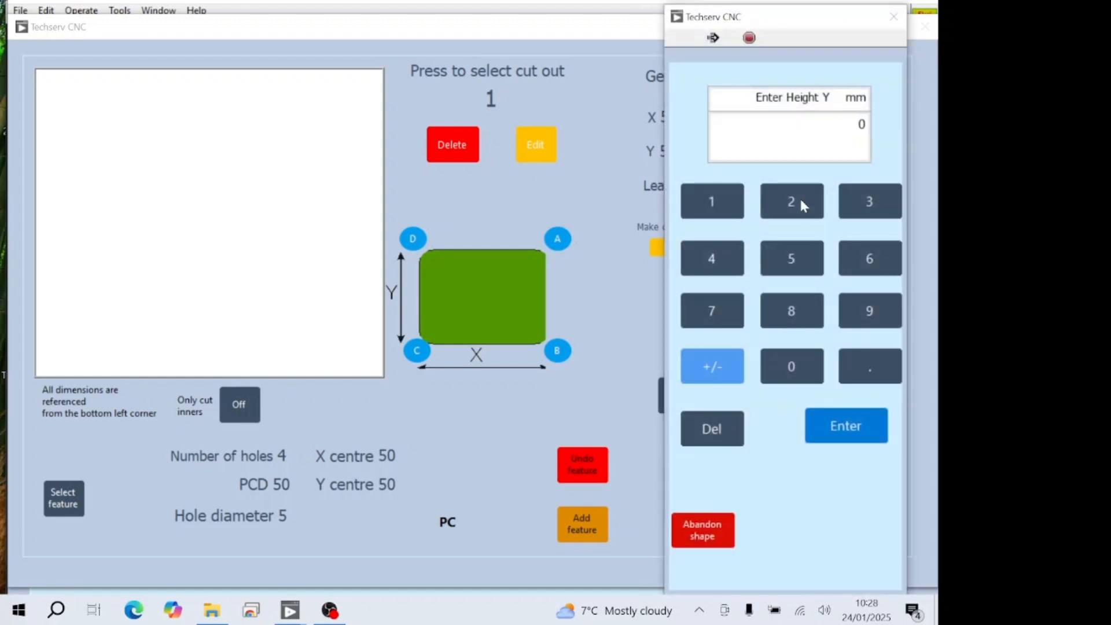
click(776, 368)
click(775, 369)
click(834, 431)
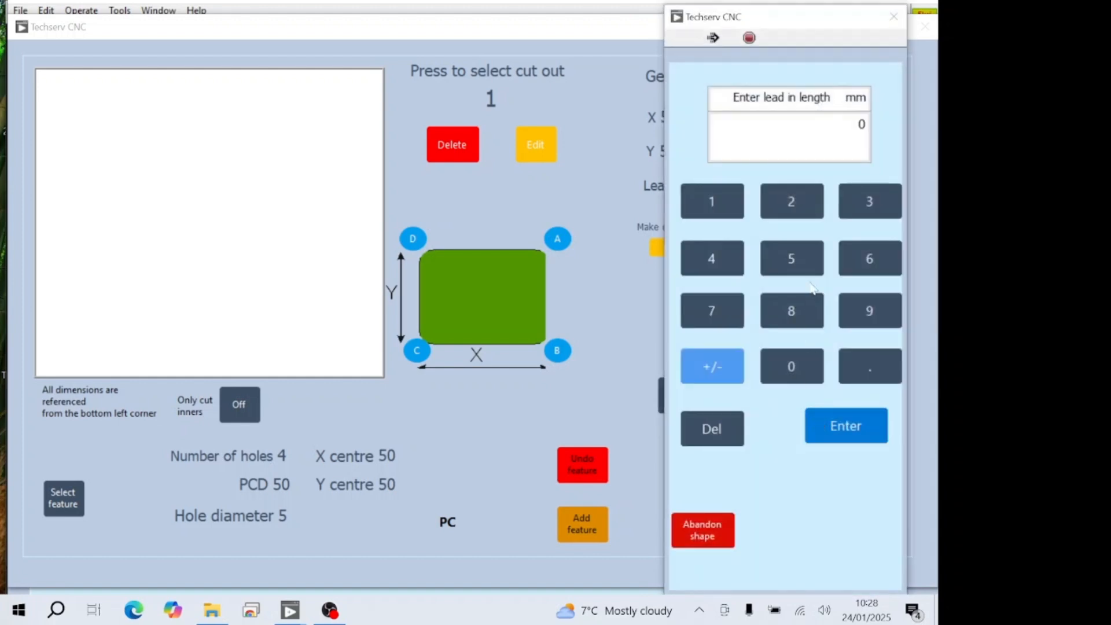
click(698, 213)
click(792, 375)
click(874, 427)
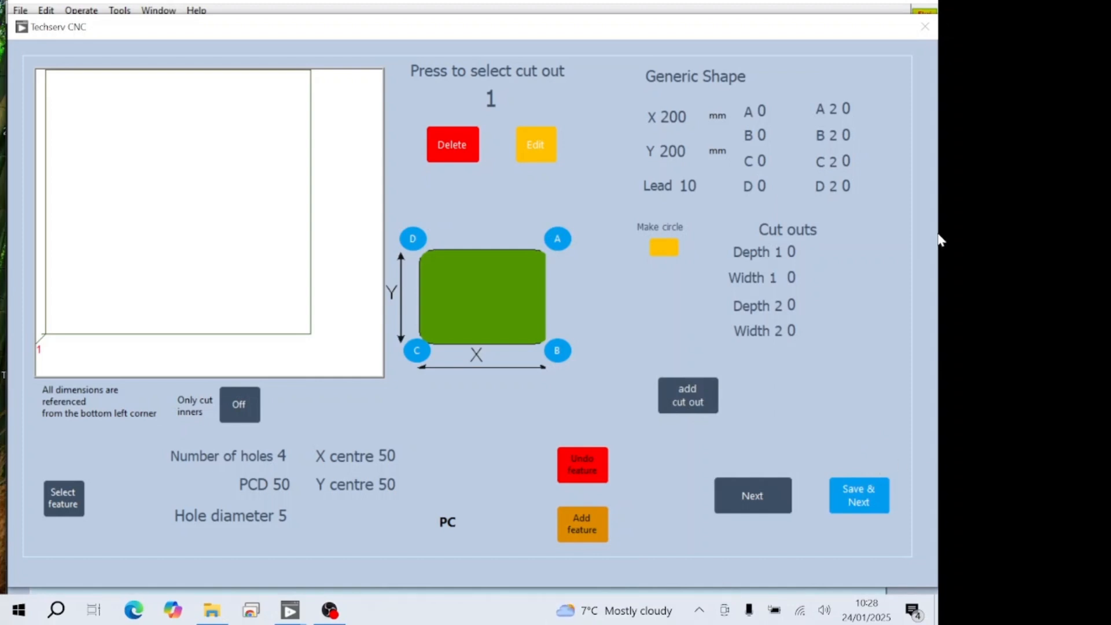
- Add a circular cut-out with a 20 mm diameter, positioned at X 50 mm and Y 50 mm
click(690, 398)
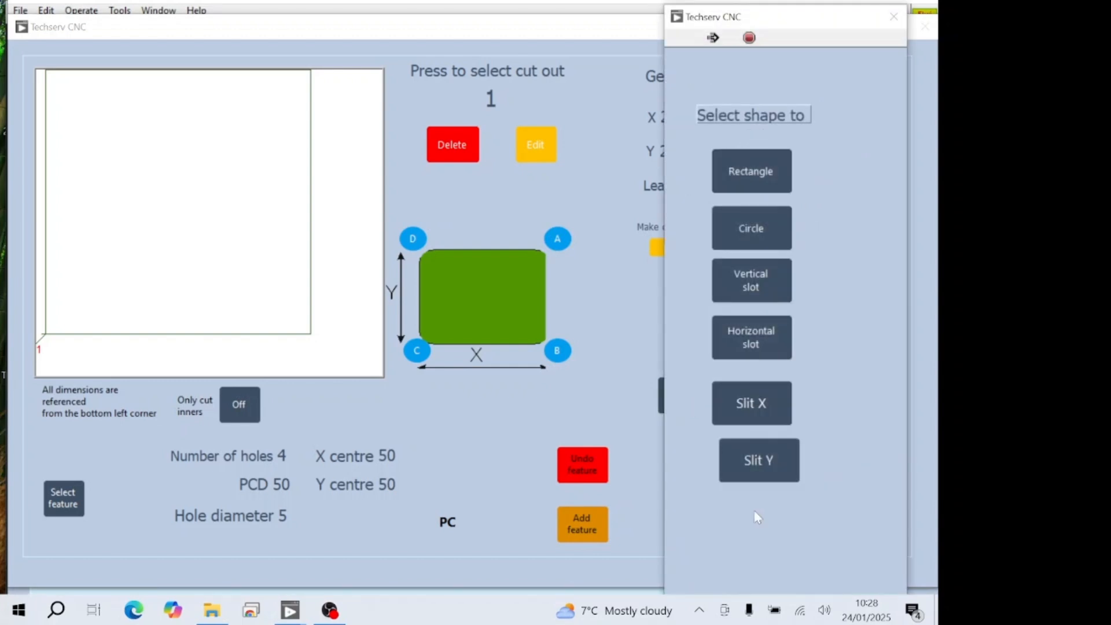
click(760, 237)
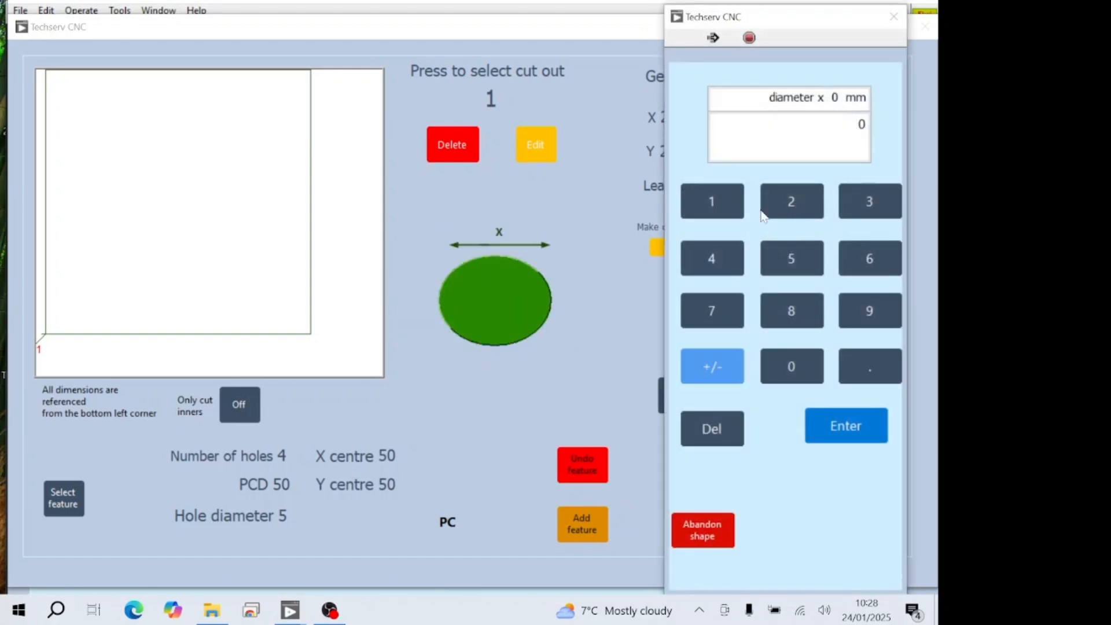
click(786, 202)
click(802, 356)
click(844, 427)
click(791, 272)
click(797, 367)
click(845, 423)
click(805, 361)
click(844, 427)
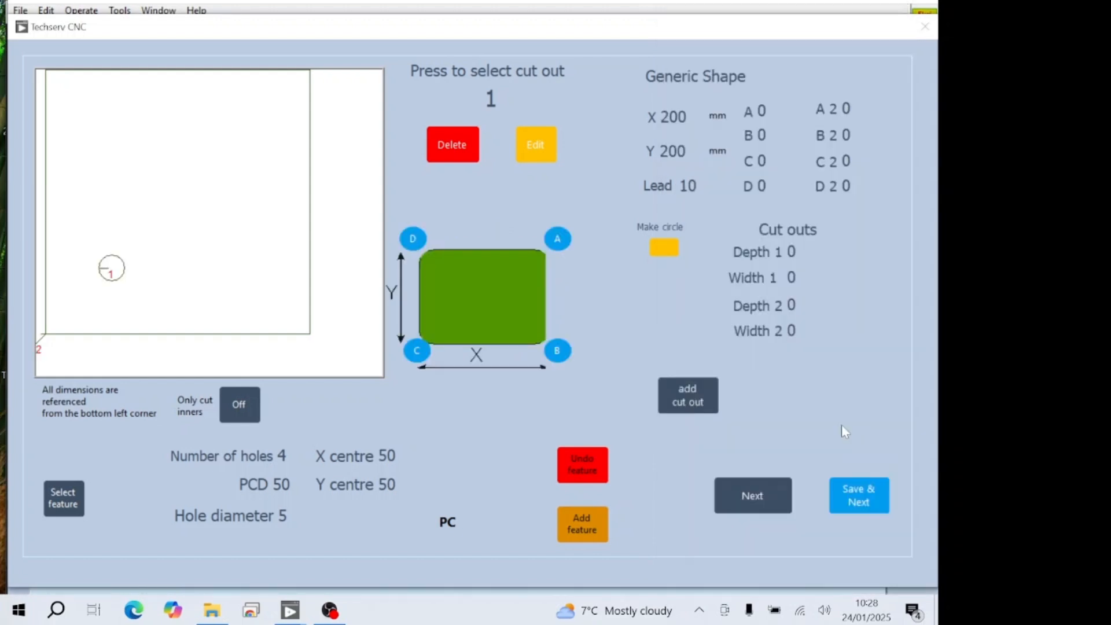
- Start a vertical slot cut-out with a width of 20 mm and a height of 50 mm
click(690, 403)
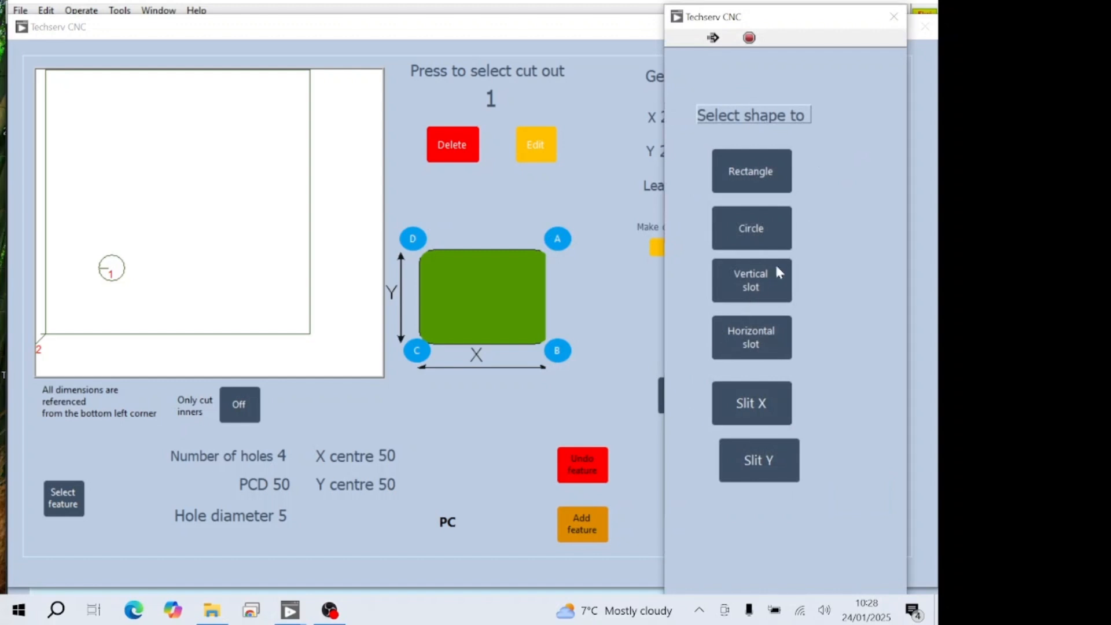
click(758, 288)
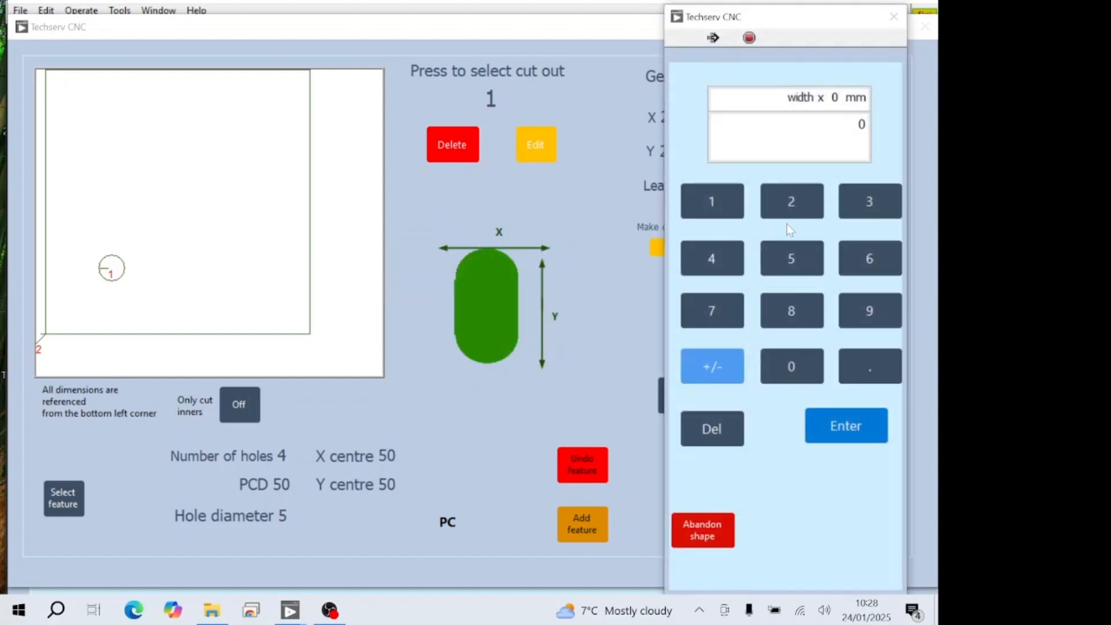
click(792, 209)
click(791, 366)
click(846, 426)
click(792, 255)
click(791, 367)
click(852, 420)
- Position the vertical slot at X 100 mm and Y 100 mm
click(711, 208)
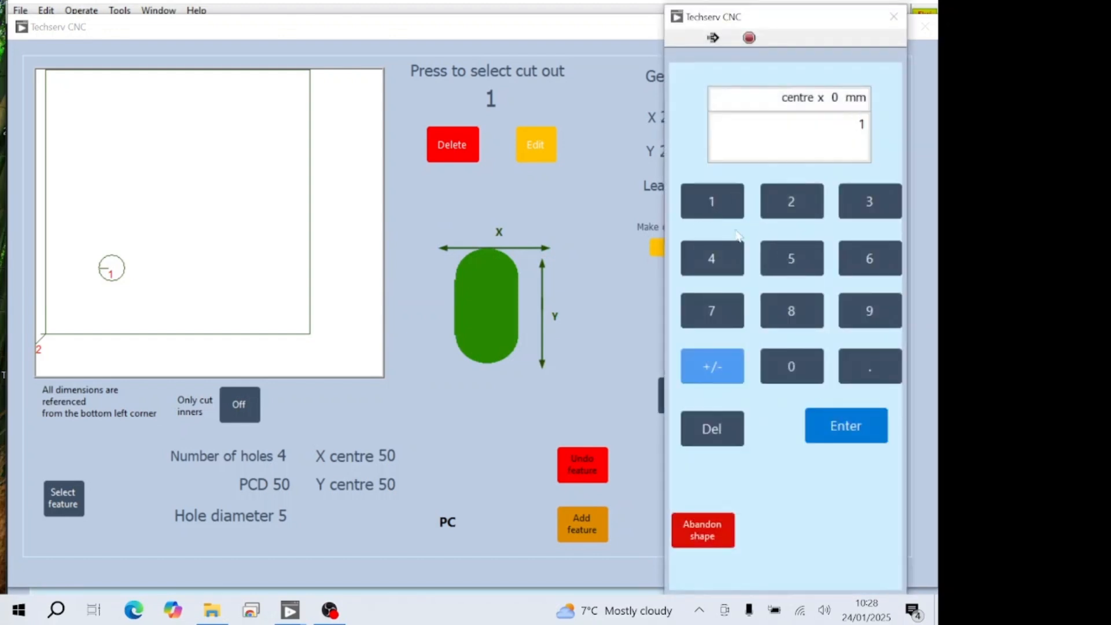
click(793, 370)
click(790, 363)
click(831, 423)
click(711, 208)
click(784, 367)
click(783, 368)
click(846, 428)
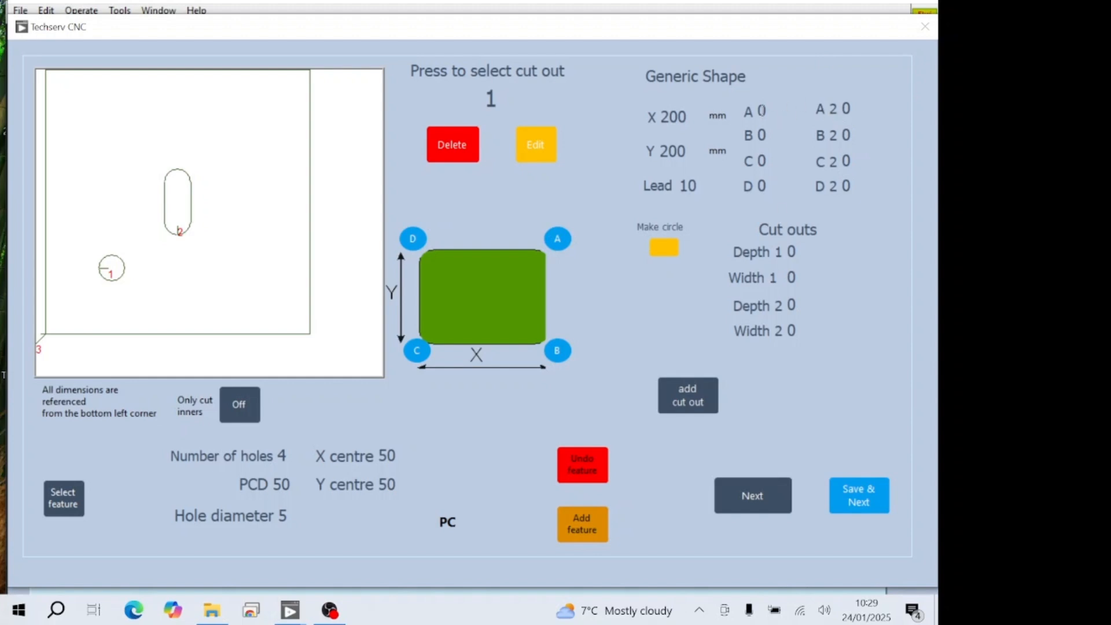
- Round corner A of the outer shape by setting its A value to 50 mm
click(761, 111)
click(791, 258)
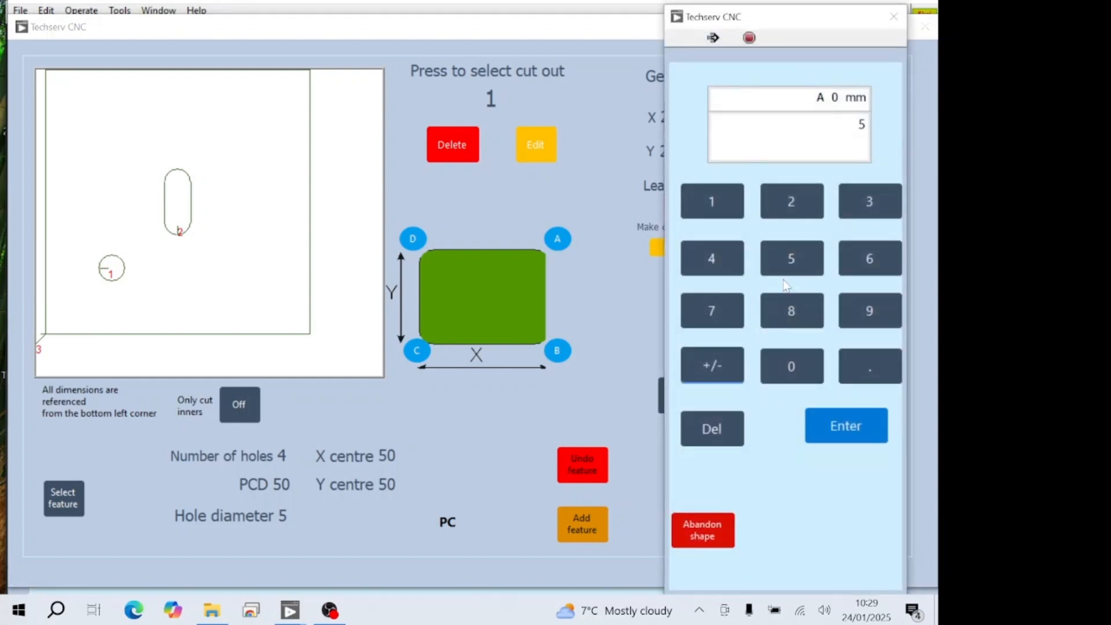
click(784, 366)
click(840, 428)
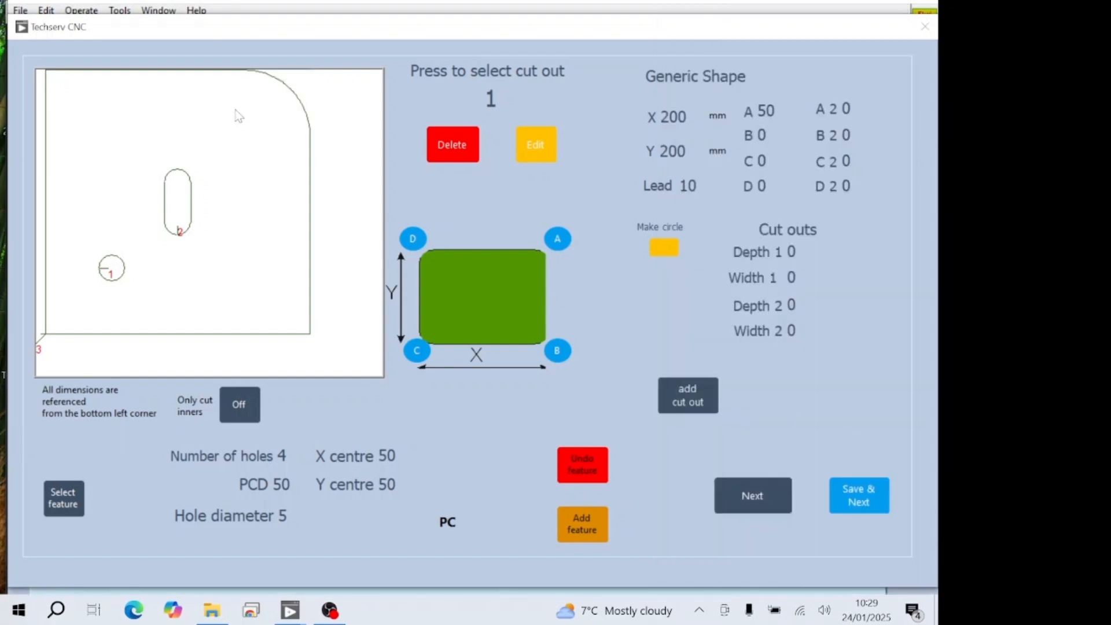
- Switch corner A to a square notch and set its A 2 value to 20 mm
click(559, 245)
click(559, 246)
click(845, 108)
click(811, 202)
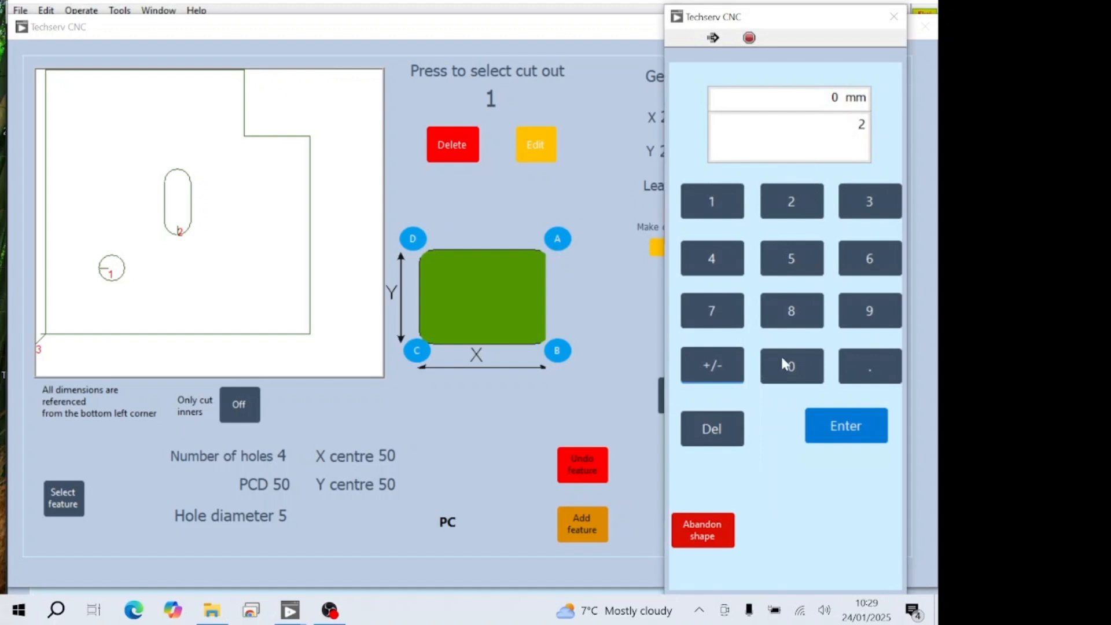
click(813, 376)
click(822, 427)
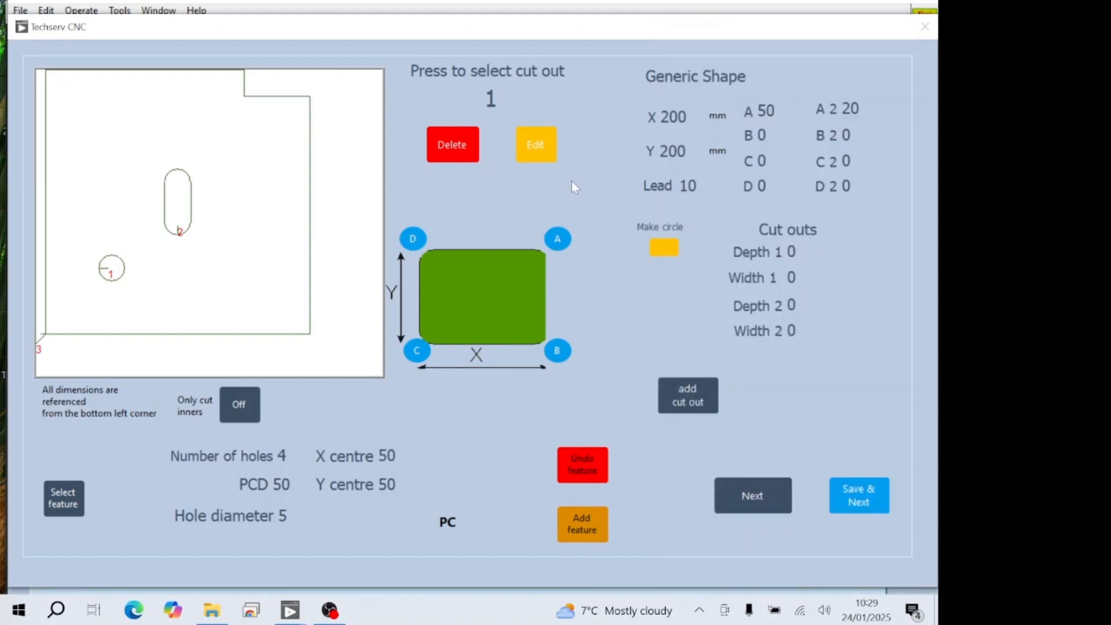
- Switch corner A to a straight angled cut and set its A 2 value to 200 mm
click(557, 244)
click(557, 244)
click(855, 110)
click(791, 202)
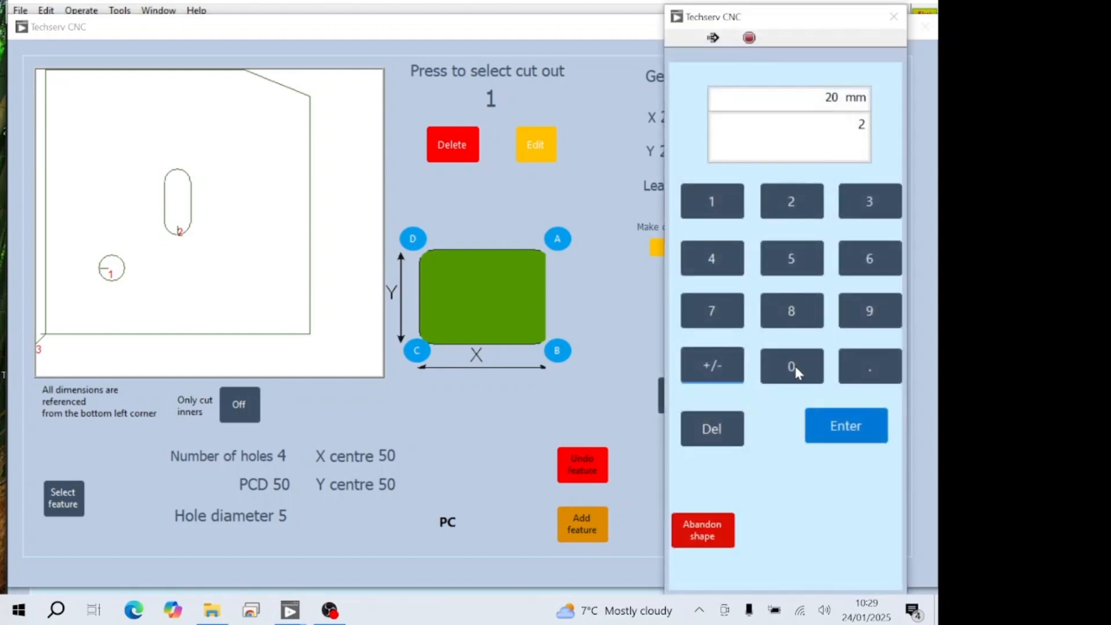
click(794, 366)
click(793, 367)
click(845, 426)
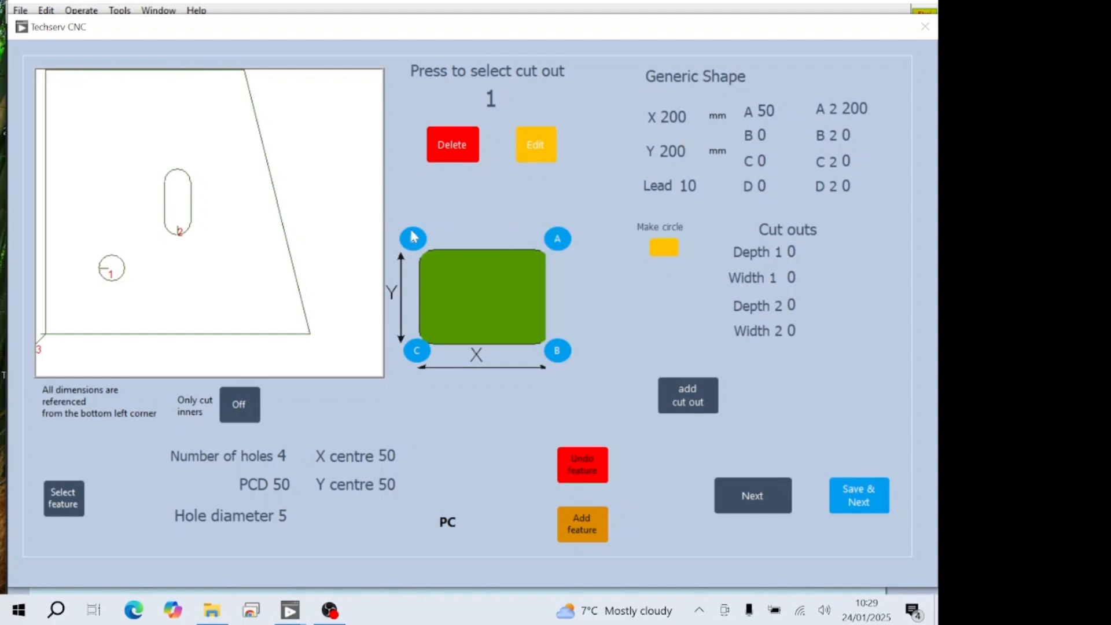
- Cut corner D at an angle by setting D to 50 mm and D 2 to 200 mm
click(772, 188)
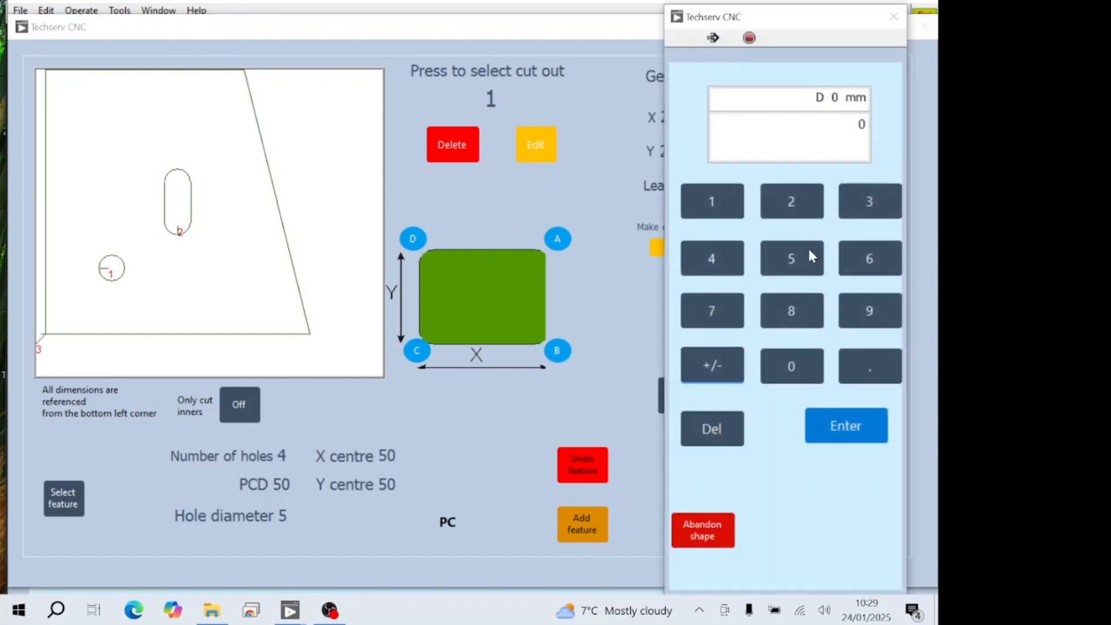
click(817, 270)
click(792, 367)
click(846, 426)
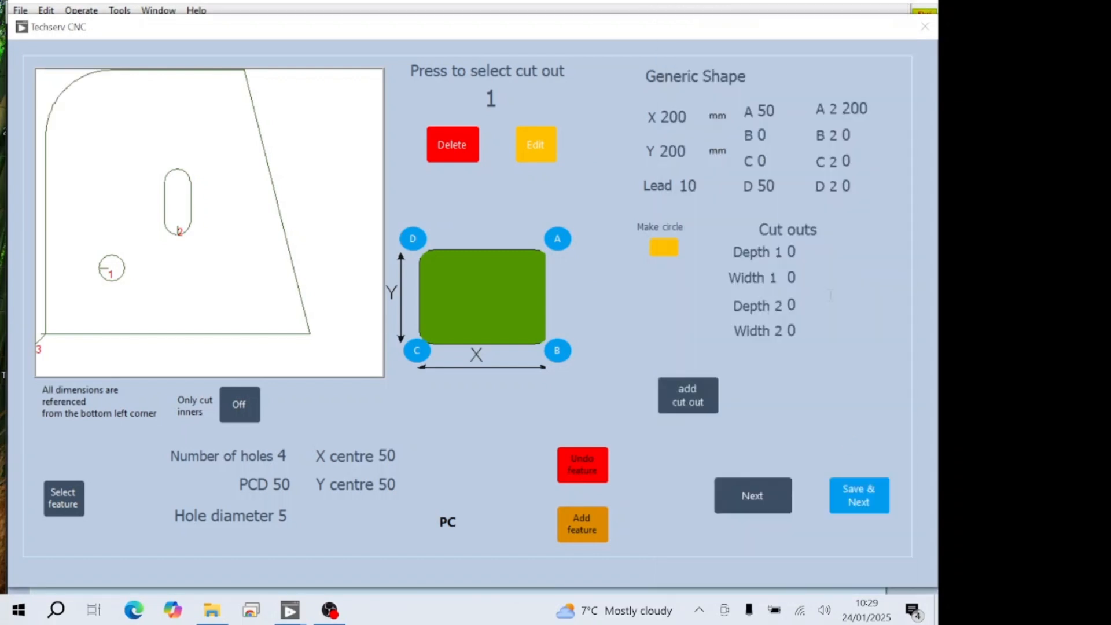
click(851, 185)
click(793, 203)
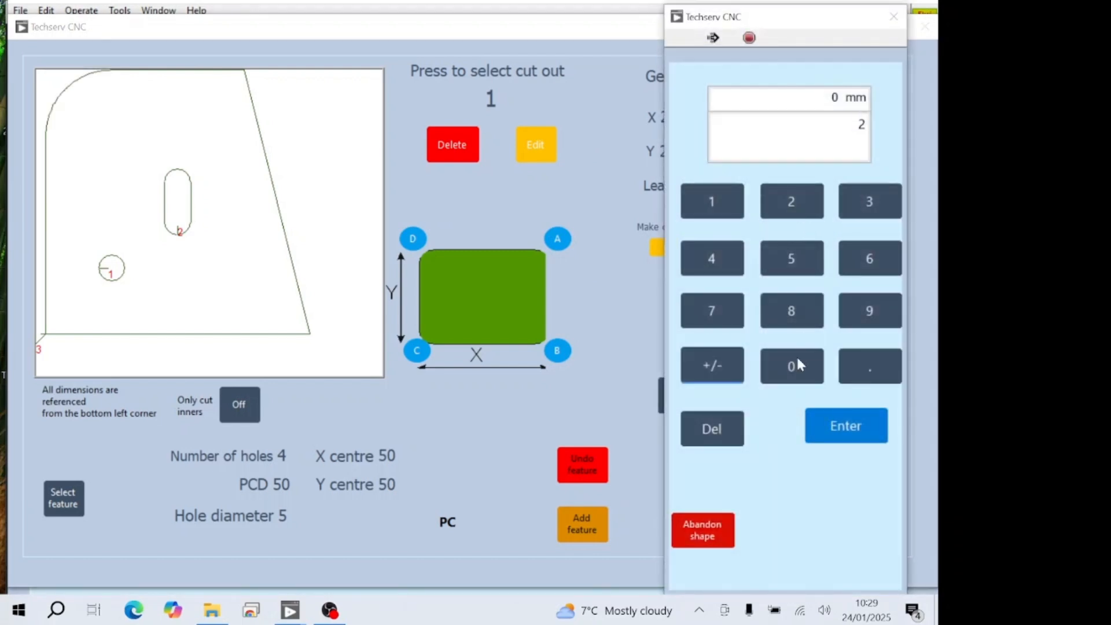
click(793, 367)
click(792, 368)
click(847, 426)
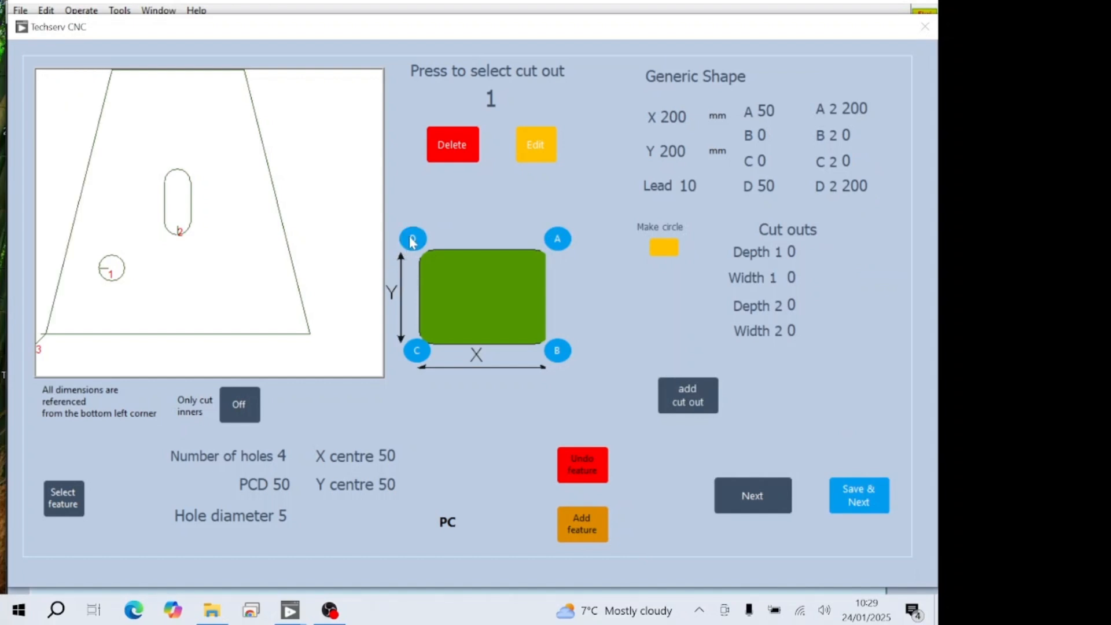
- Slant the side at corner D outward by setting its D value to -50 mm
click(765, 186)
click(722, 381)
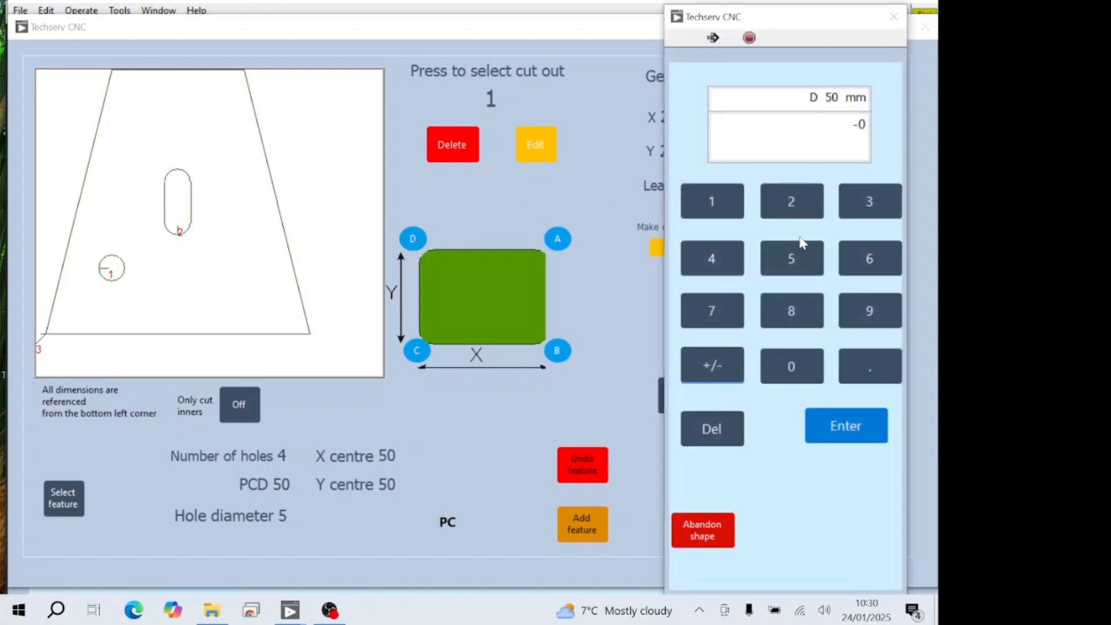
click(795, 269)
click(788, 373)
click(840, 436)
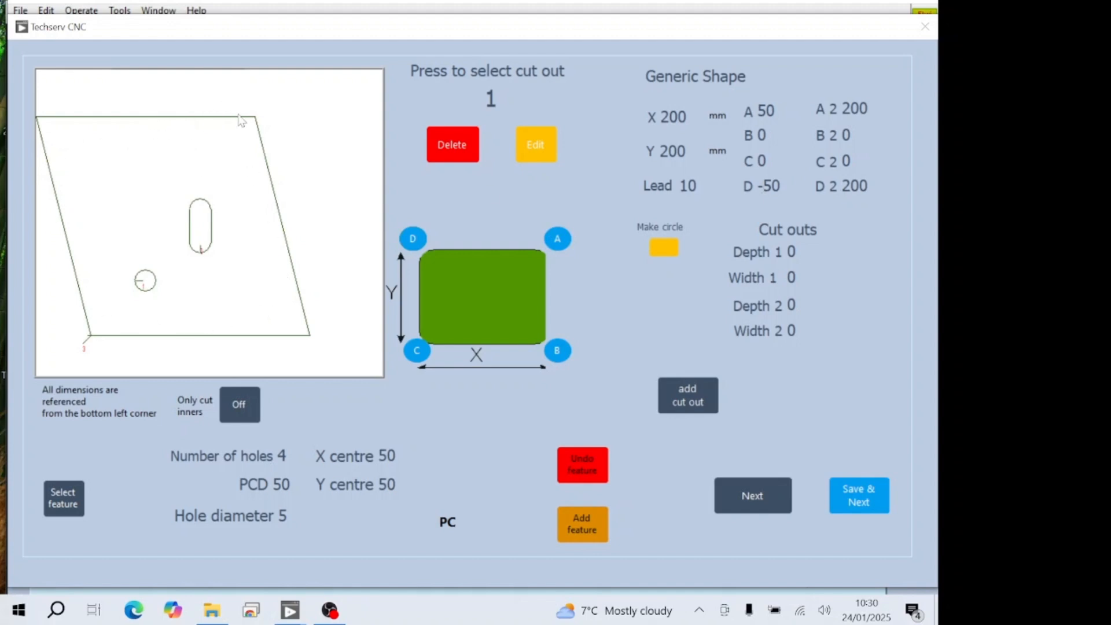
- Set corner D's first value back to 50 mm to slant the side inward
click(766, 185)
click(791, 259)
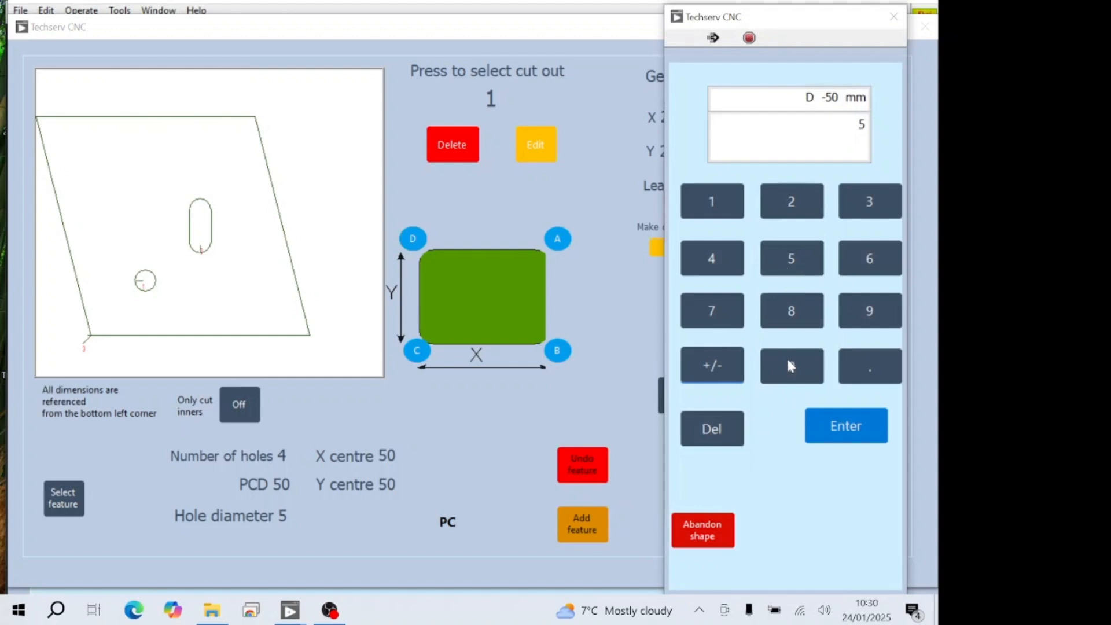
click(791, 364)
click(831, 428)
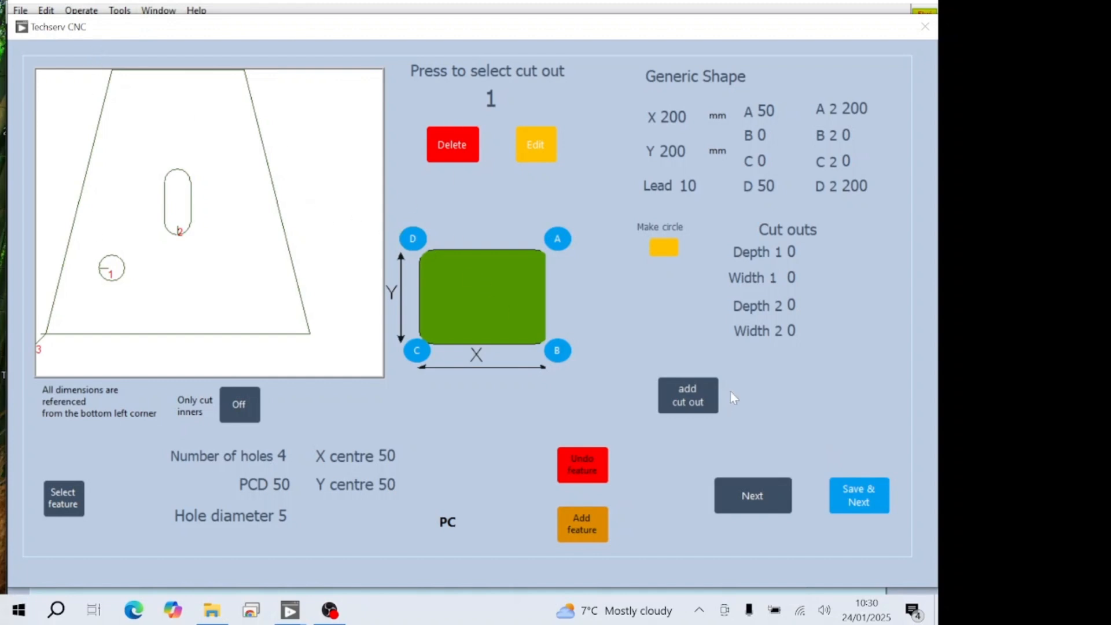
- Add a notch in the shape's bottom edge with Depth 2 of 20 mm and Width 2 of 50 mm
click(792, 306)
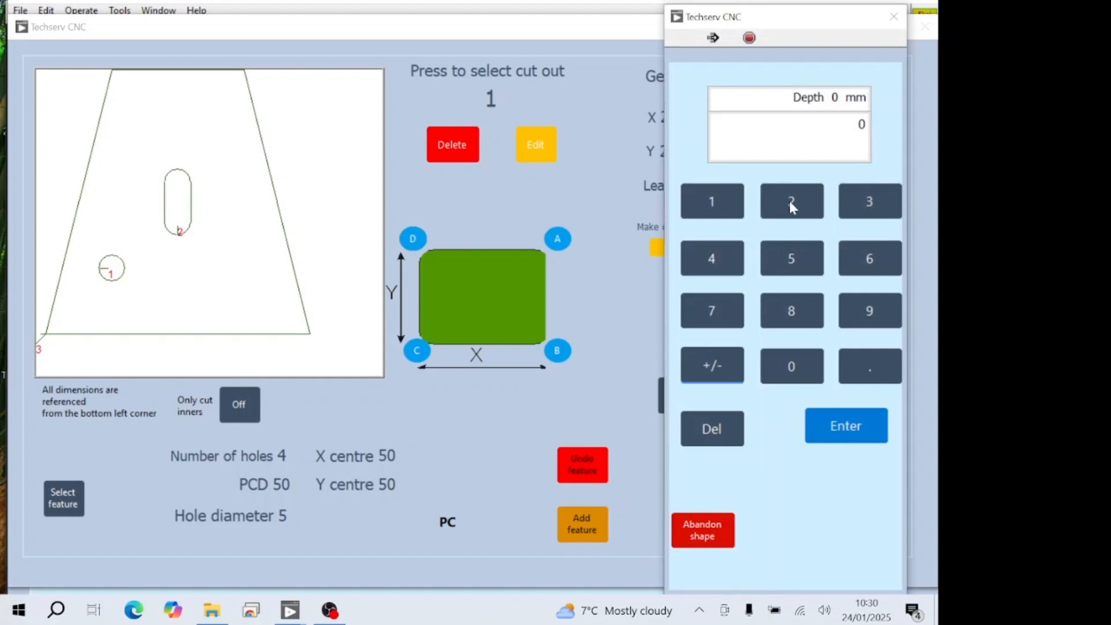
click(792, 204)
click(809, 362)
click(831, 439)
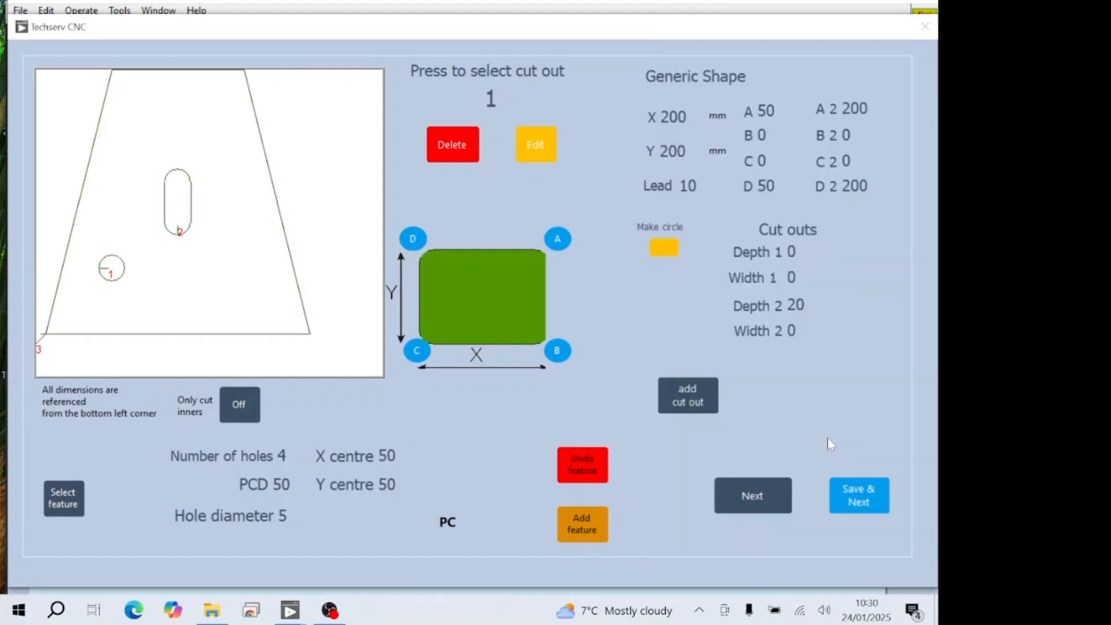
click(792, 330)
click(792, 259)
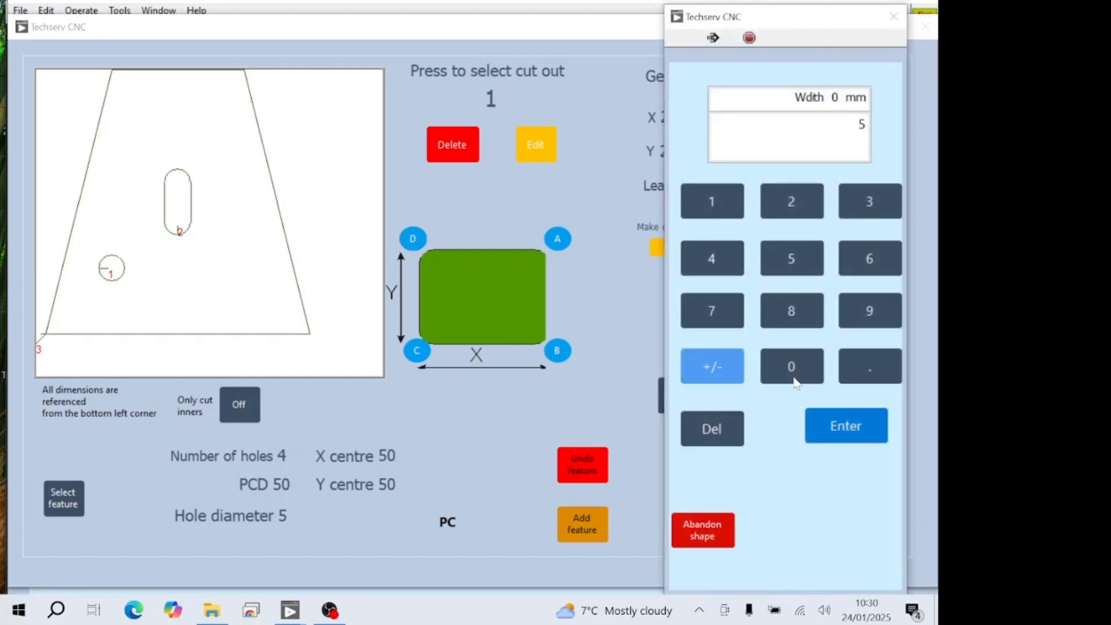
click(791, 366)
click(842, 426)
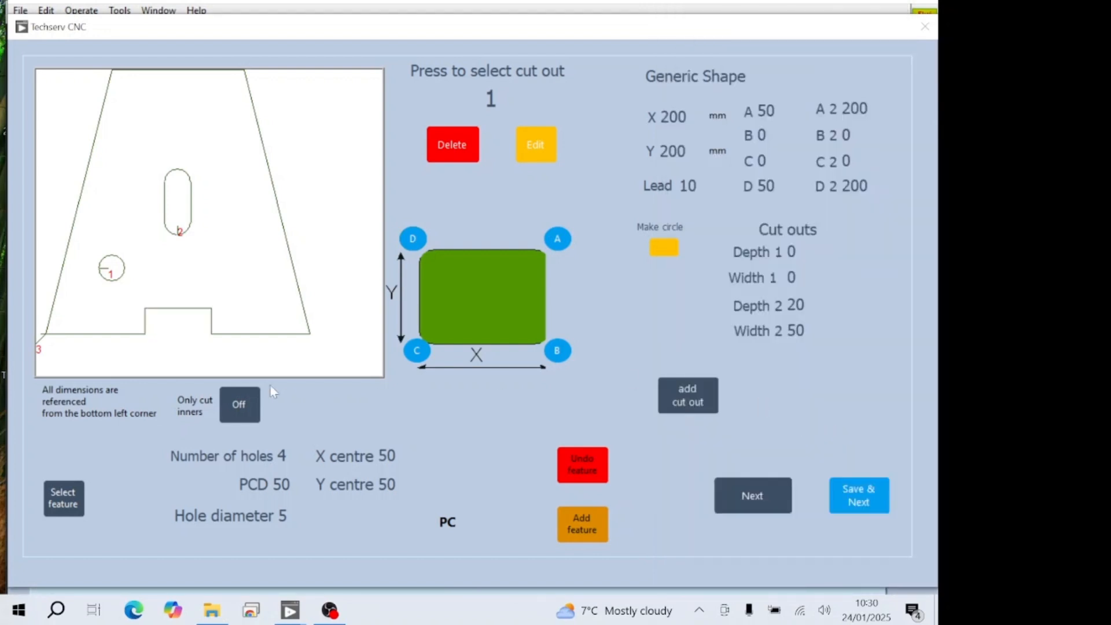
- Turn the bottom-edge notch into an outward tab by setting Depth 2 to -20 mm
click(796, 305)
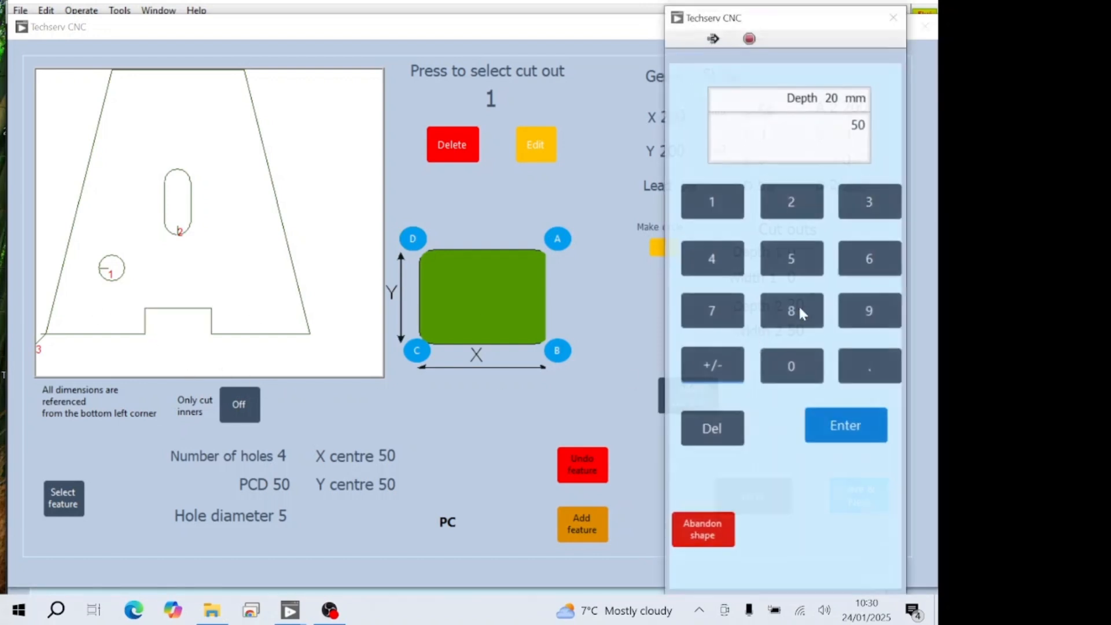
click(711, 429)
click(711, 365)
click(792, 202)
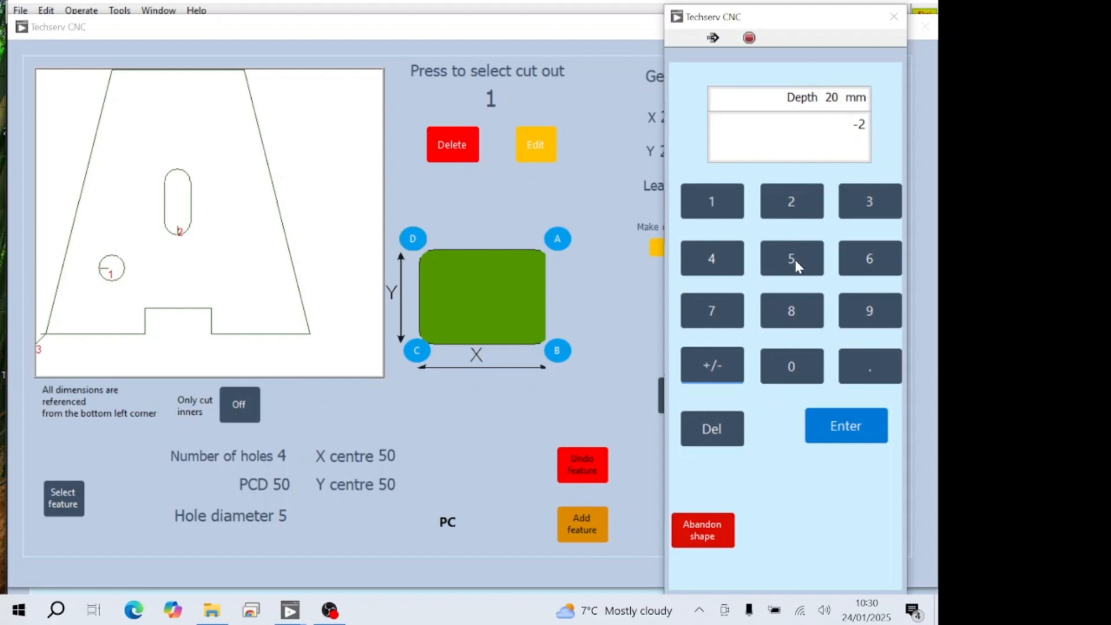
click(797, 375)
click(834, 426)
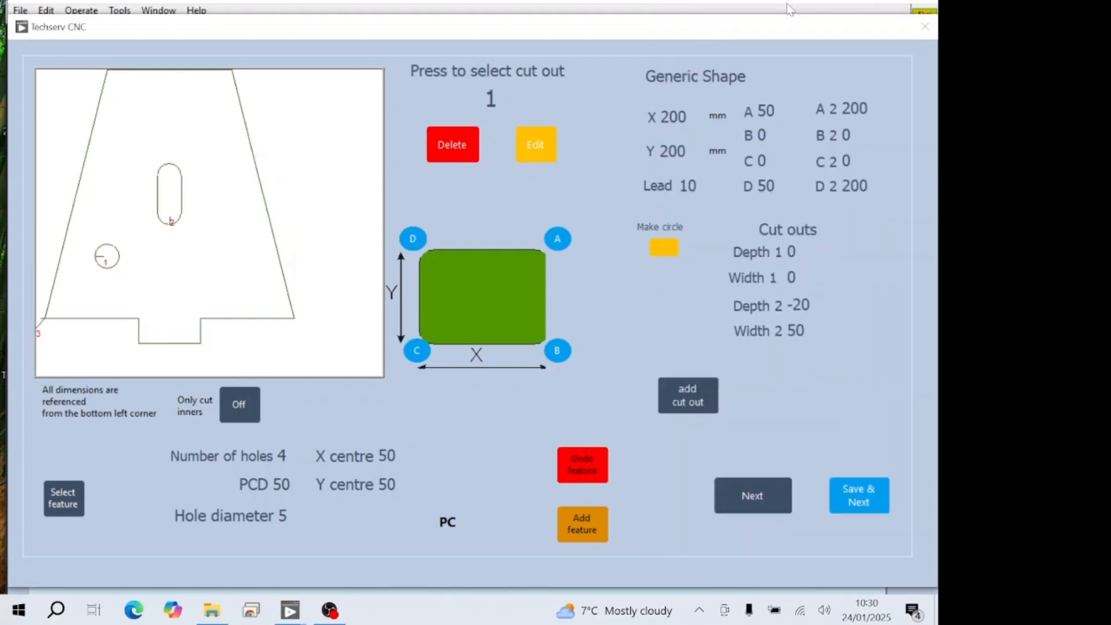
- Reset both corner A values, A and A 2, to 0
click(761, 110)
click(783, 364)
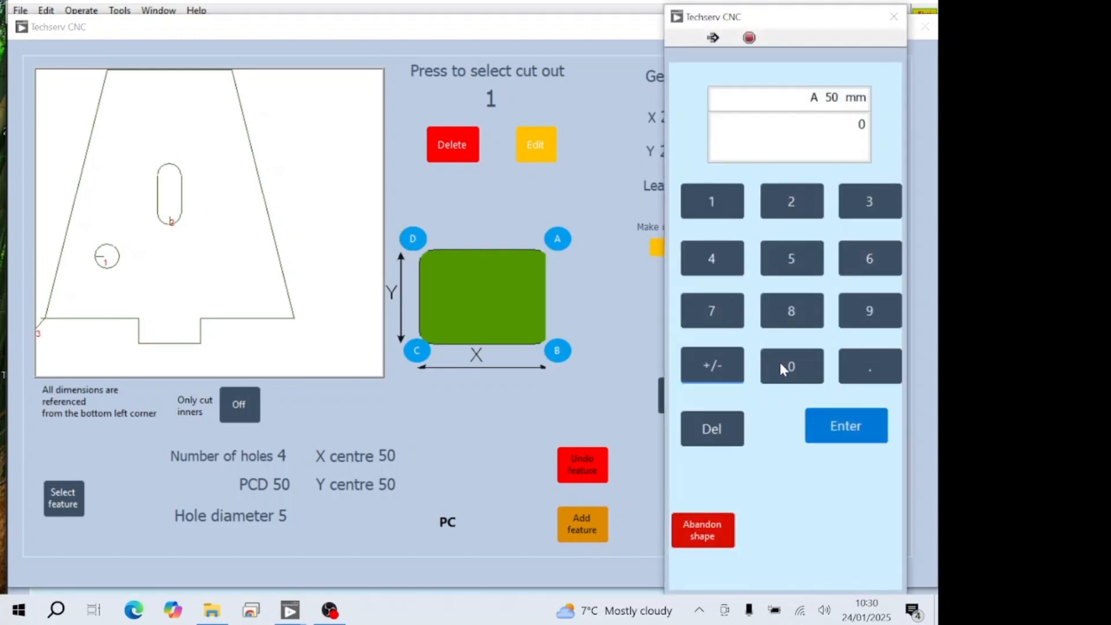
click(848, 419)
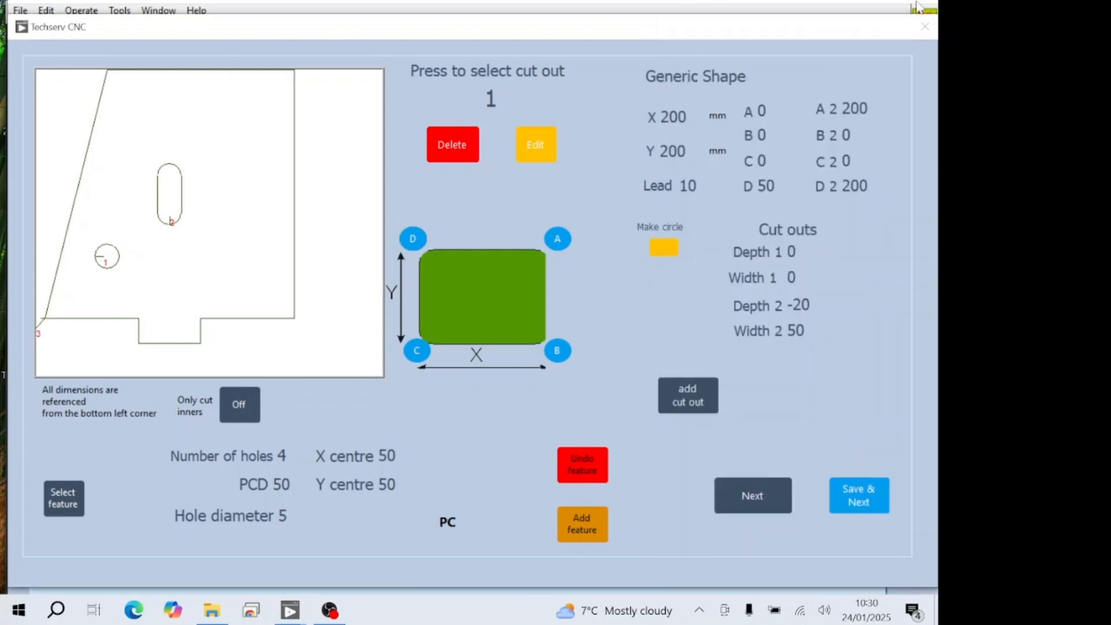
click(842, 110)
click(805, 375)
click(846, 427)
- Reset both corner D values, D and D 2, to 0
click(763, 186)
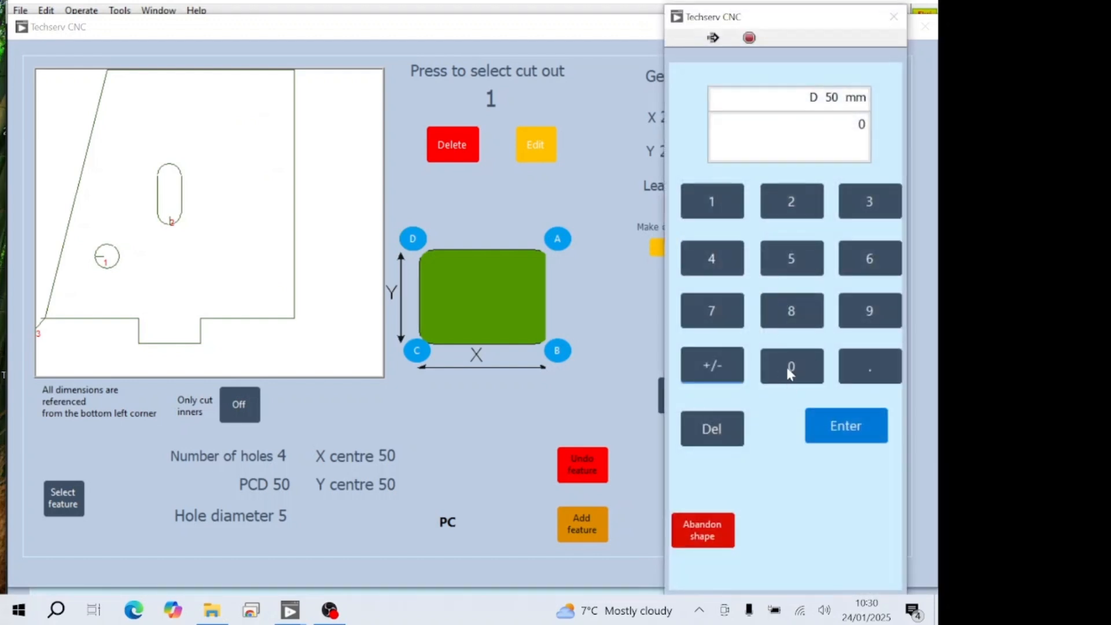
click(842, 427)
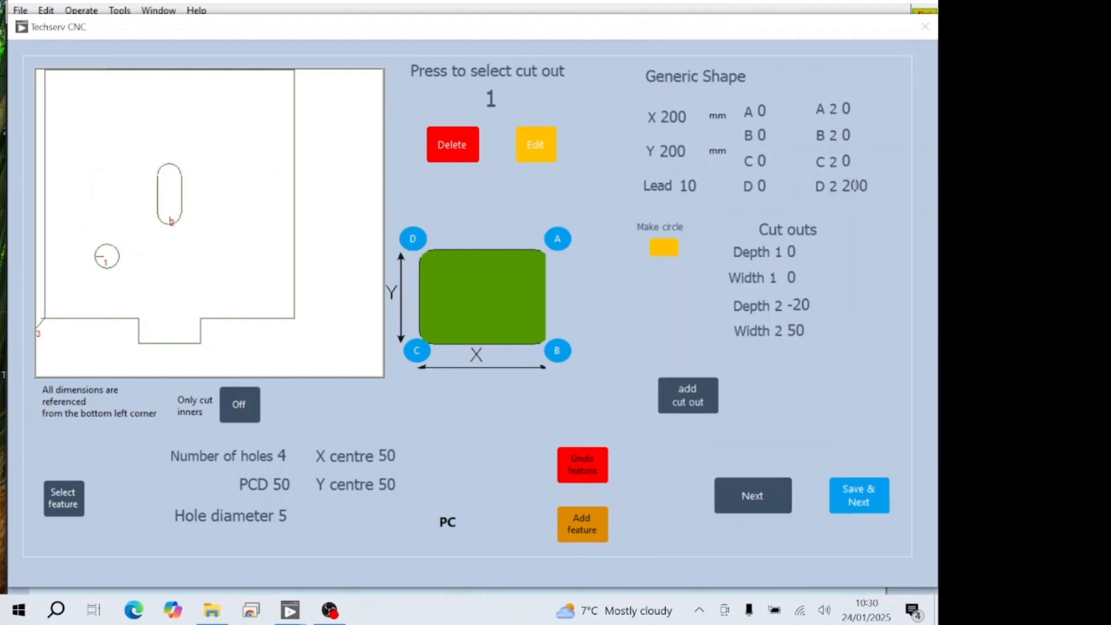
click(846, 182)
click(857, 428)
- Set corner A's values, A and A 2, to 50 mm and change the corner to a square notch
click(787, 108)
click(791, 366)
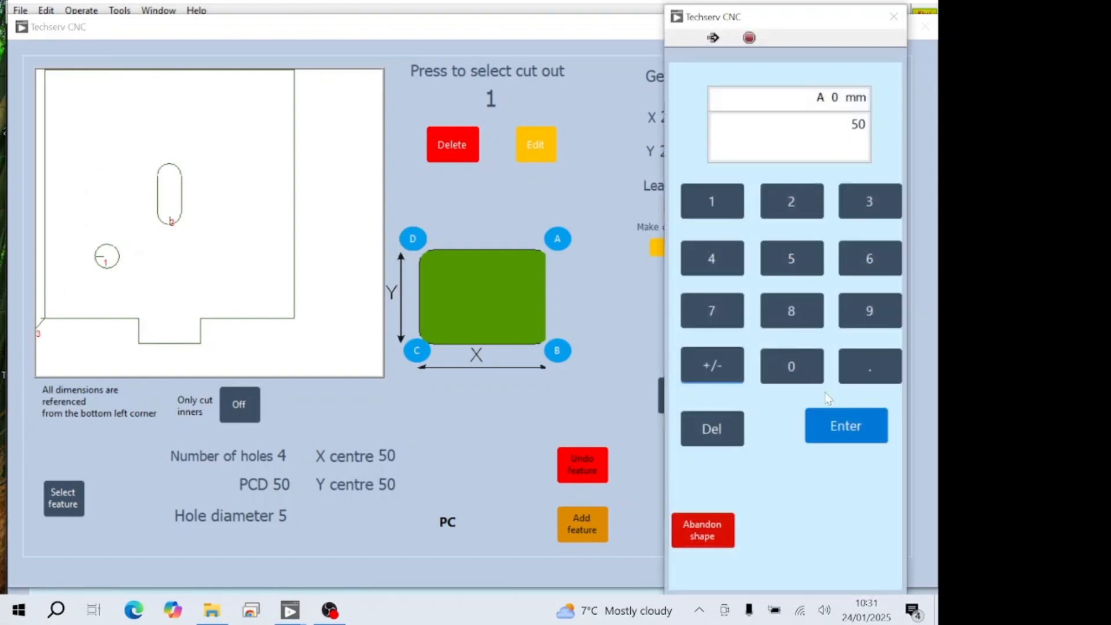
click(846, 426)
click(849, 116)
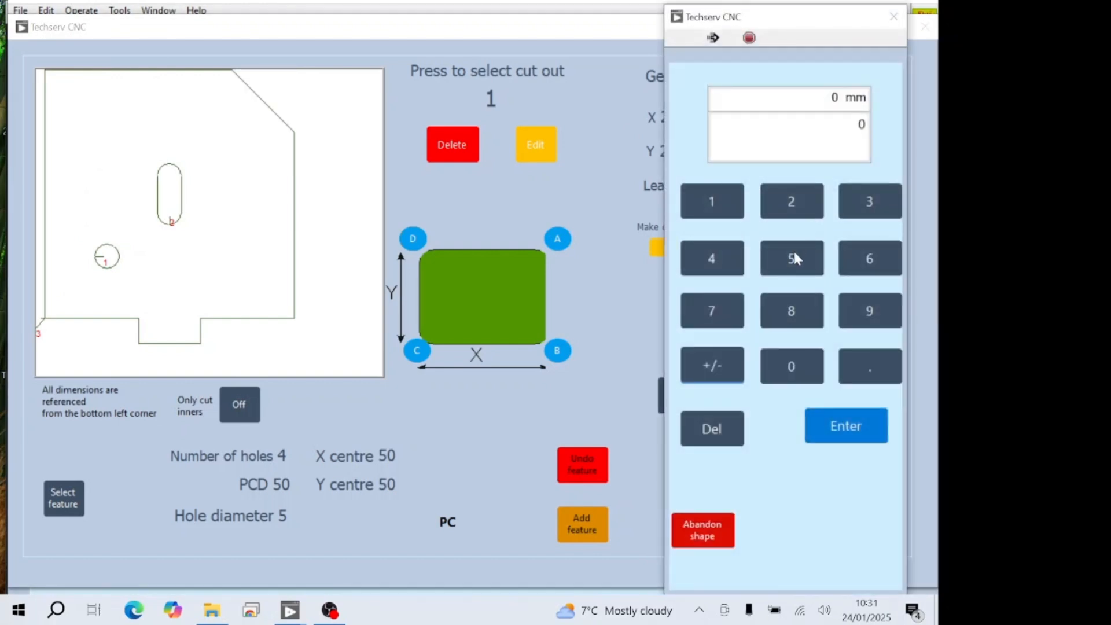
click(799, 258)
click(793, 365)
click(845, 424)
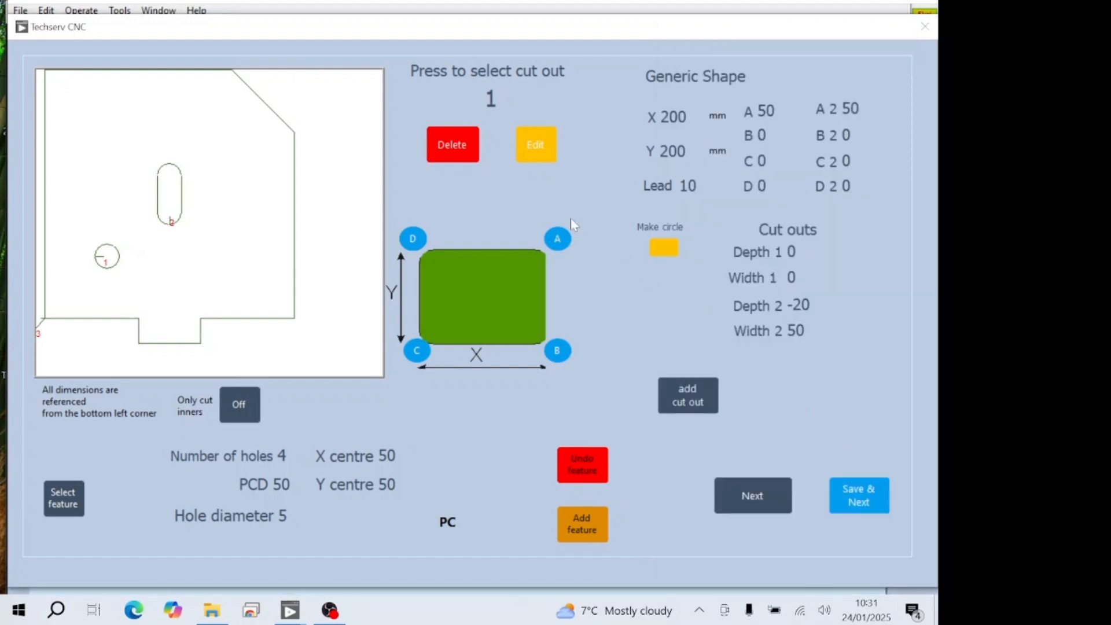
click(558, 242)
- Add the PC feature with four 5 mm holes on a 50 mm PCD centred at 50, 50, and undo it
click(592, 525)
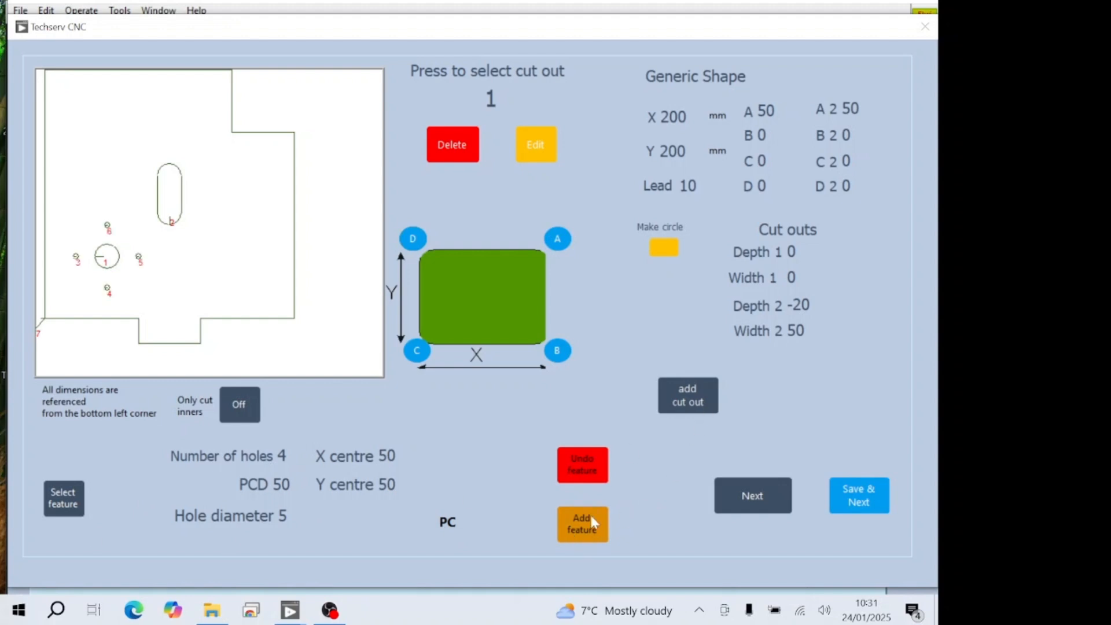
click(581, 469)
- Set the PC hole pattern's X centre and Y centre to 100 mm
click(718, 213)
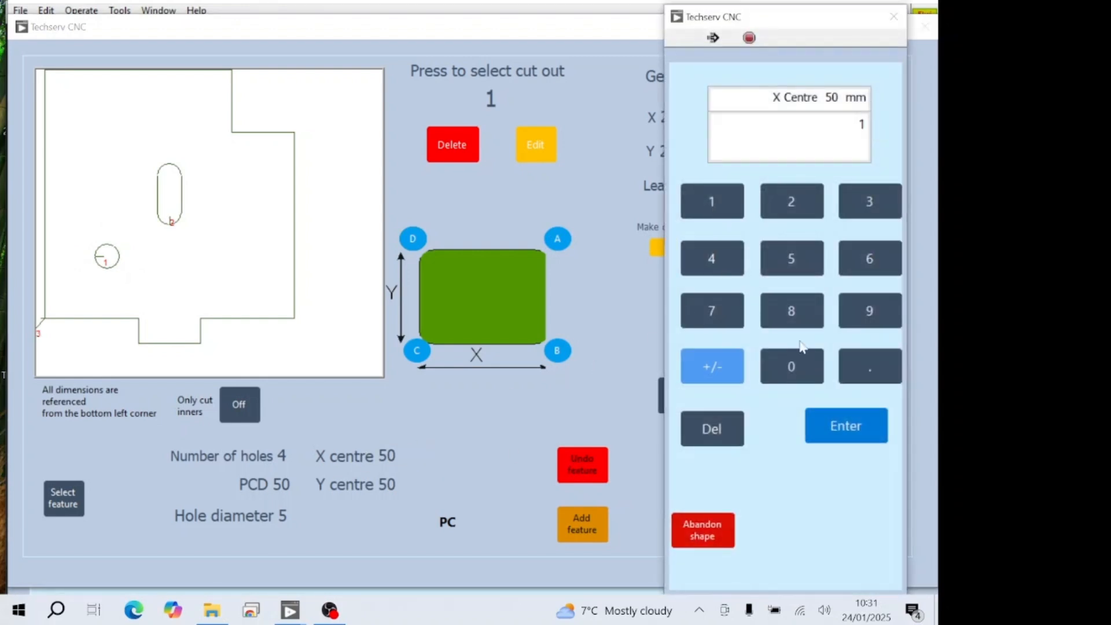
click(806, 379)
click(805, 378)
click(845, 434)
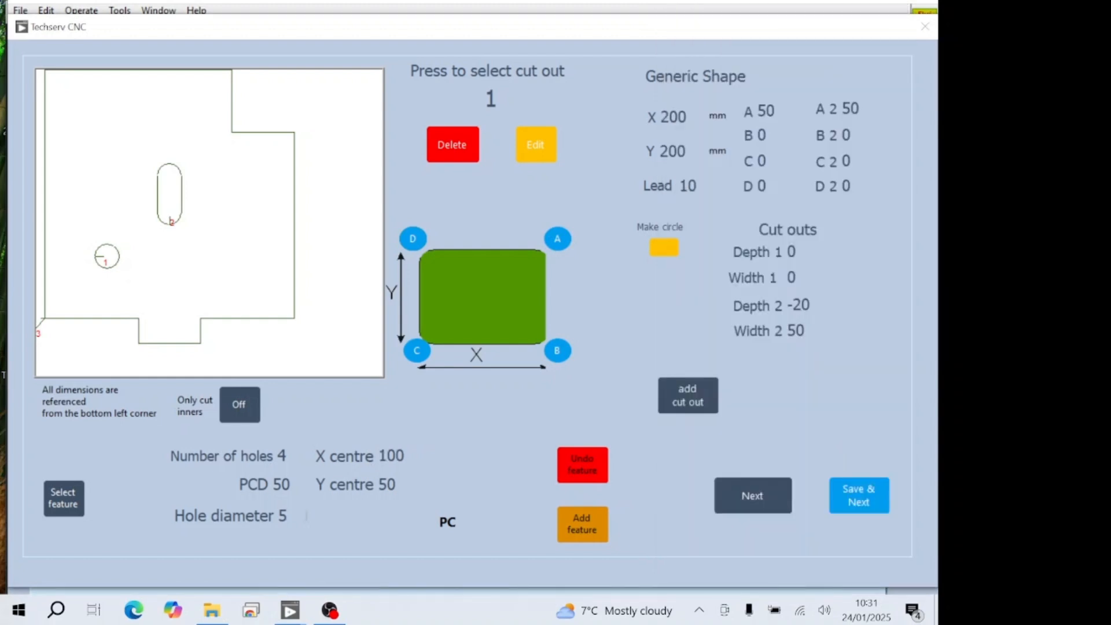
click(381, 485)
click(710, 209)
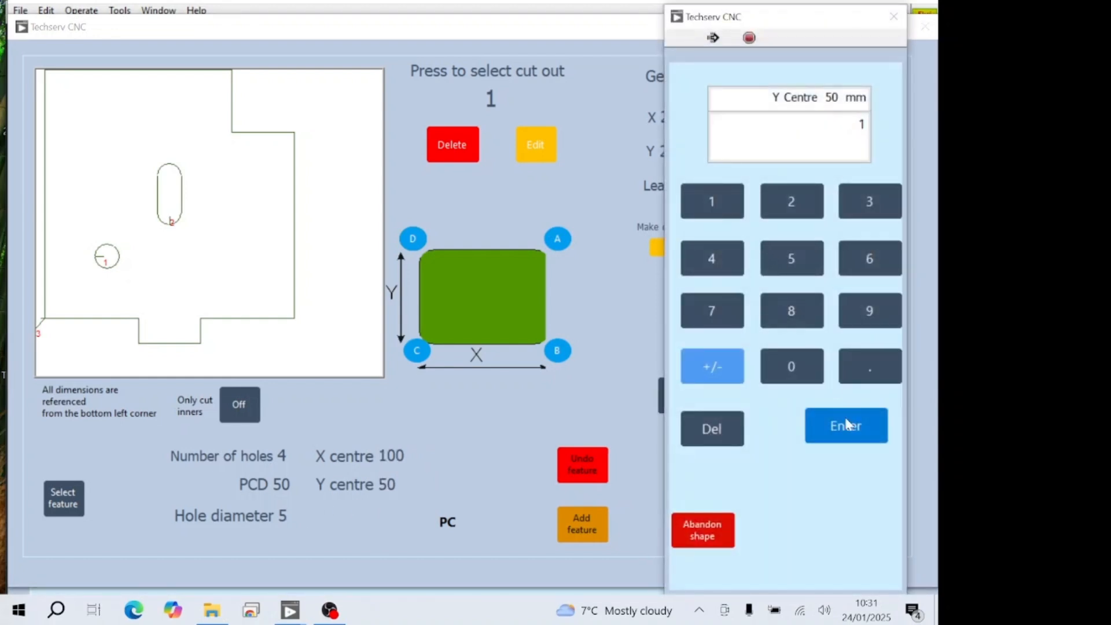
click(803, 379)
click(802, 379)
click(832, 435)
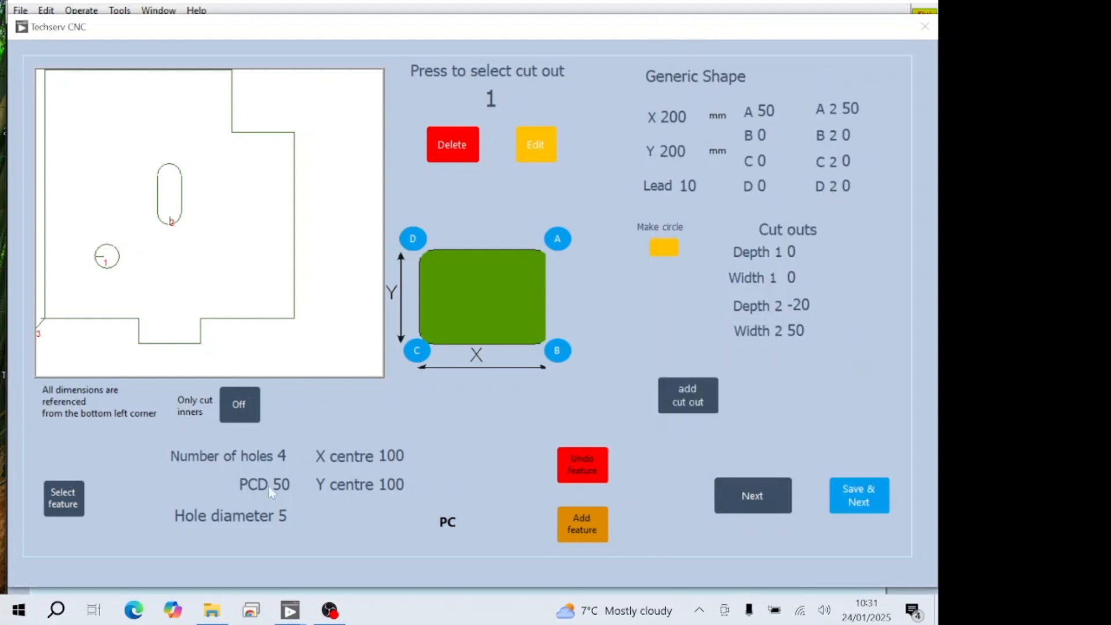
- Set the PC hole pattern to 6 holes on a 100 mm PCD
click(278, 457)
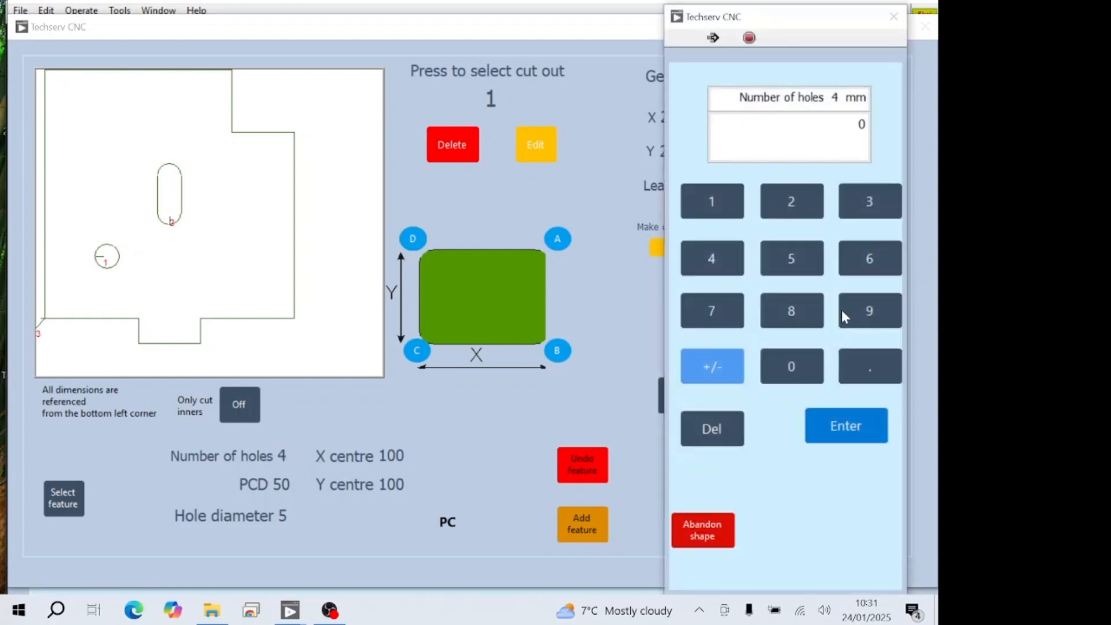
click(869, 259)
click(862, 429)
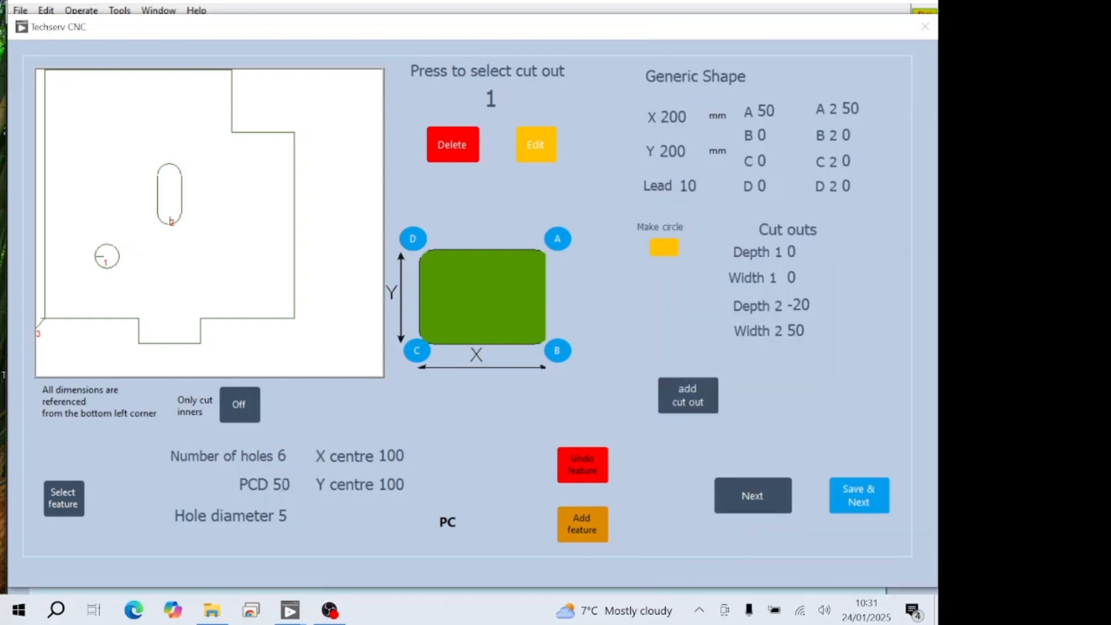
click(264, 484)
click(717, 209)
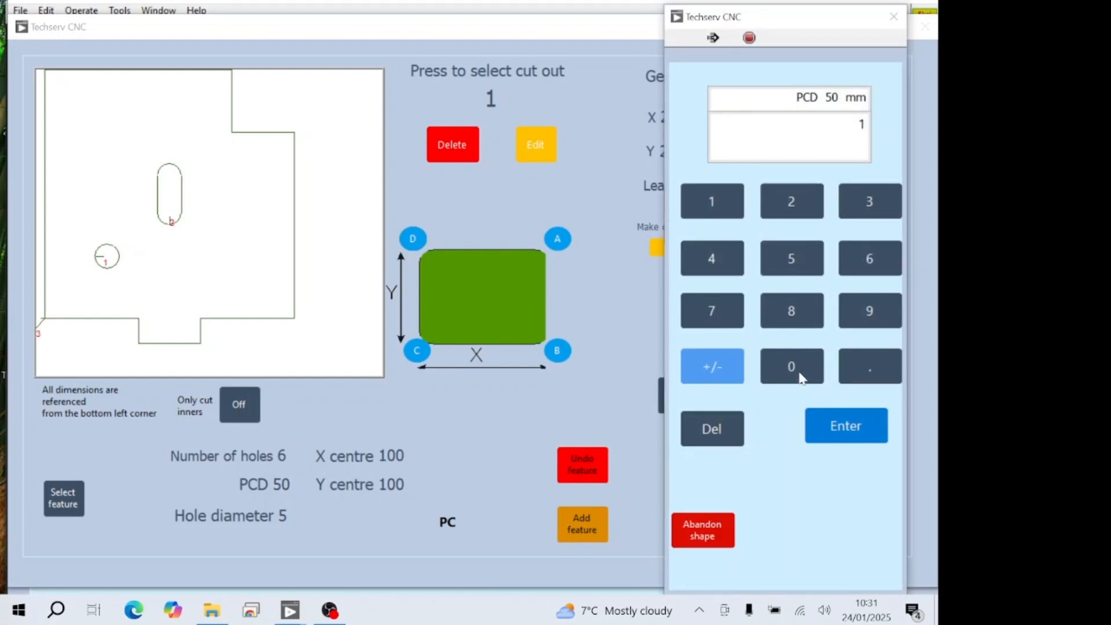
click(802, 375)
click(801, 375)
click(842, 428)
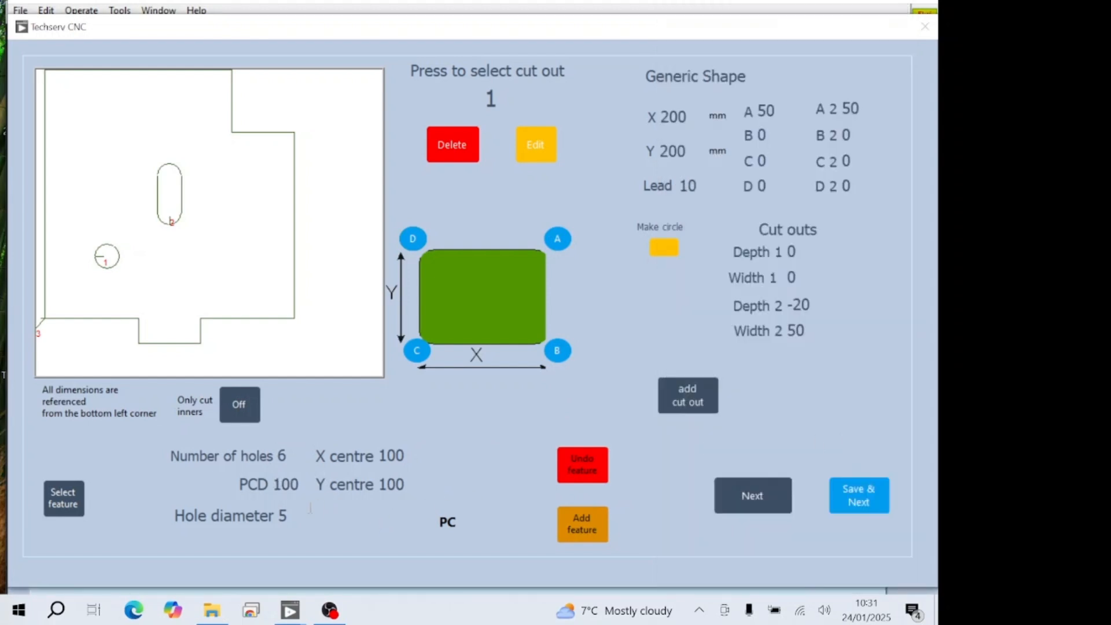
- Set the pattern's hole diameter to 15 mm and add the PC feature to the shape
click(282, 515)
click(732, 211)
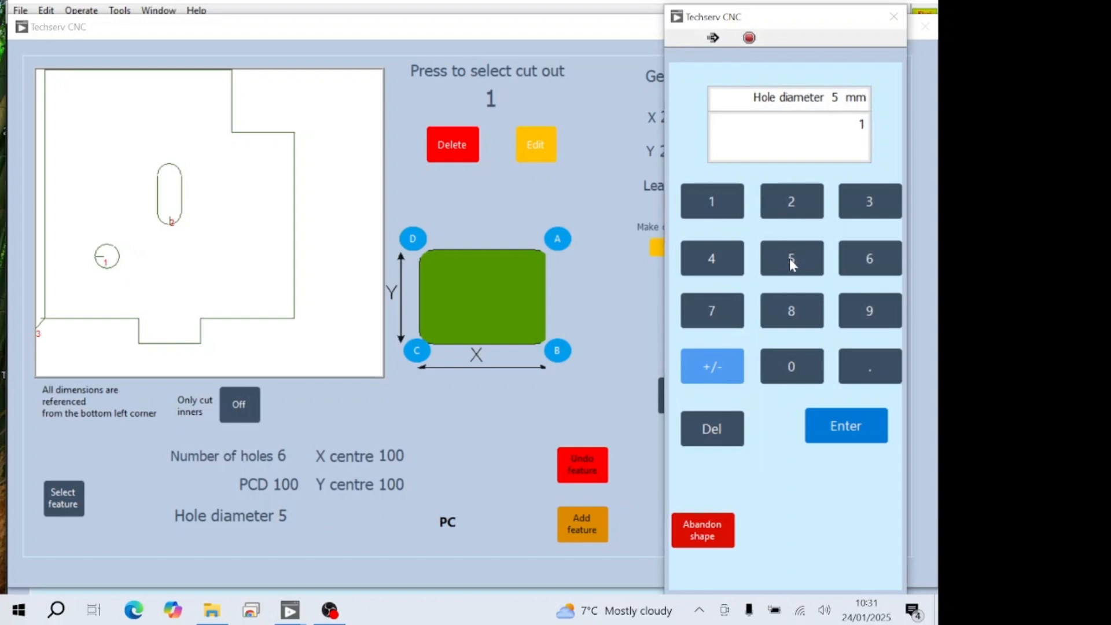
click(791, 259)
click(853, 424)
click(585, 525)
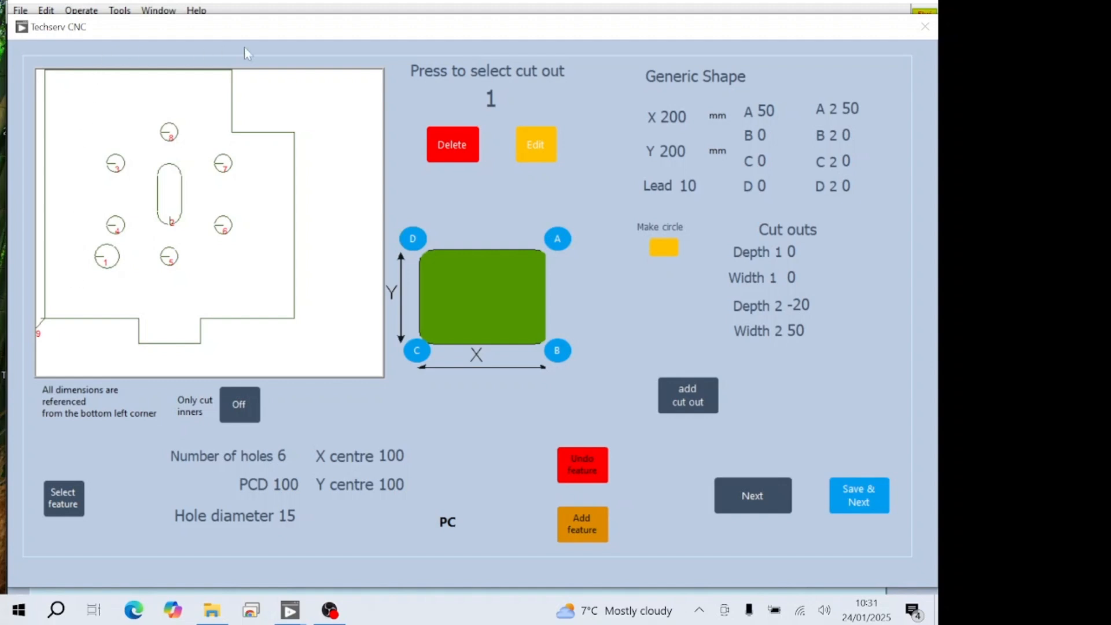
- Set the first values of corner A and corner D to 100 mm each
click(763, 110)
click(691, 210)
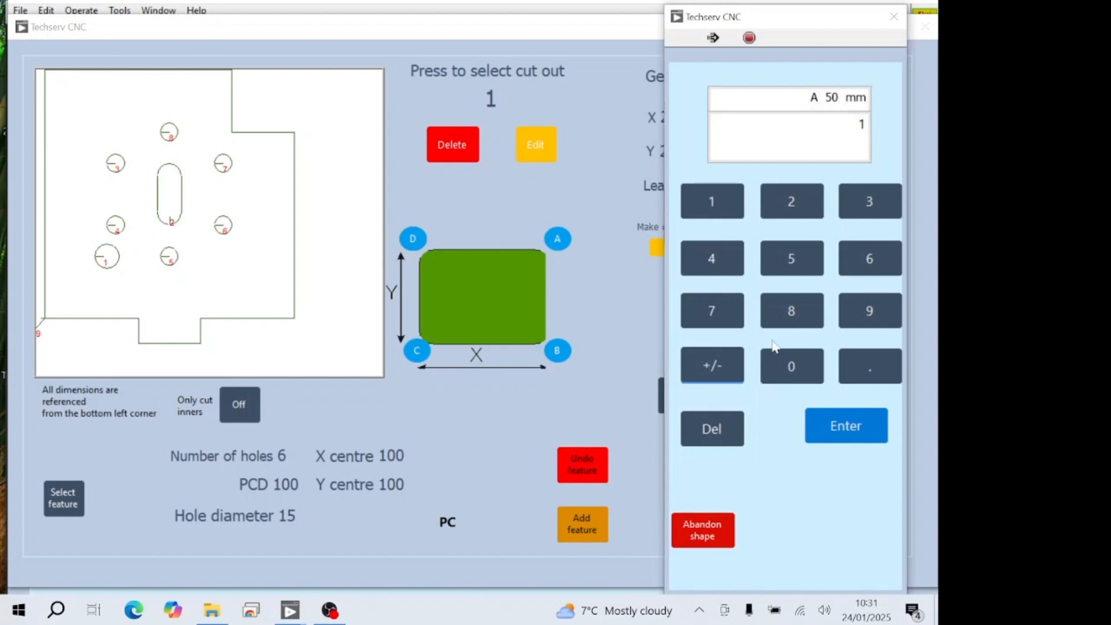
click(790, 366)
click(790, 367)
click(846, 430)
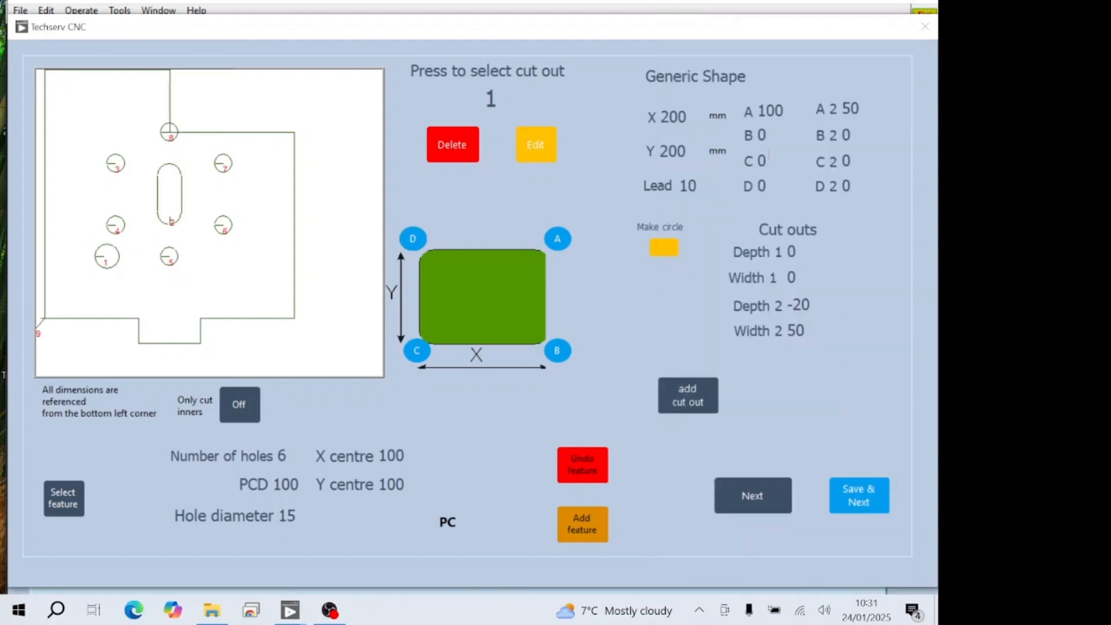
click(758, 187)
click(718, 210)
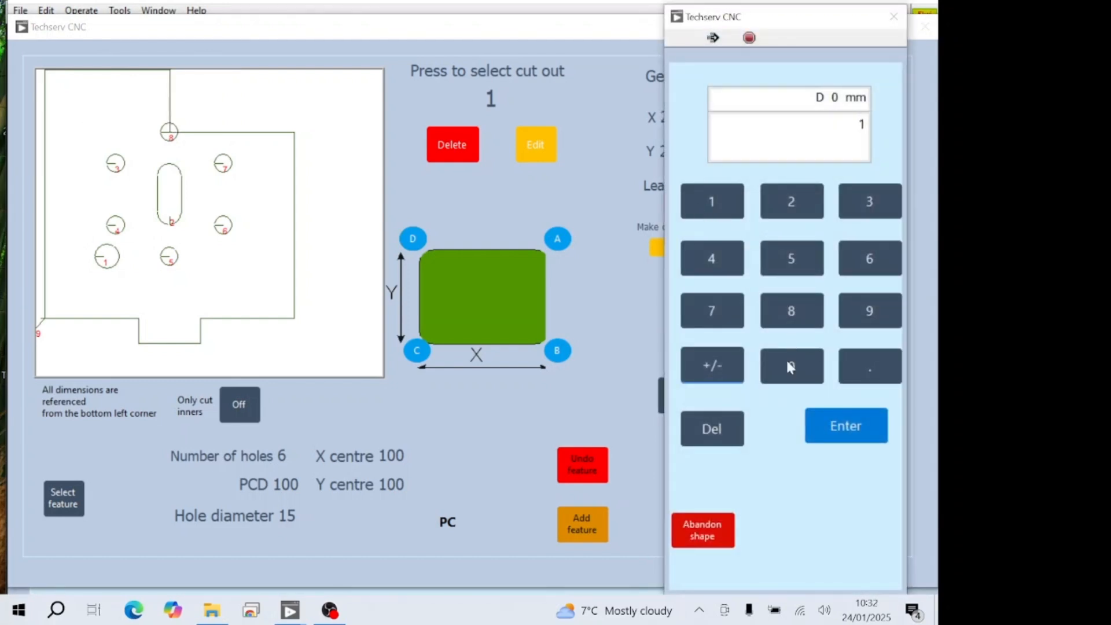
click(782, 369)
click(783, 370)
click(847, 428)
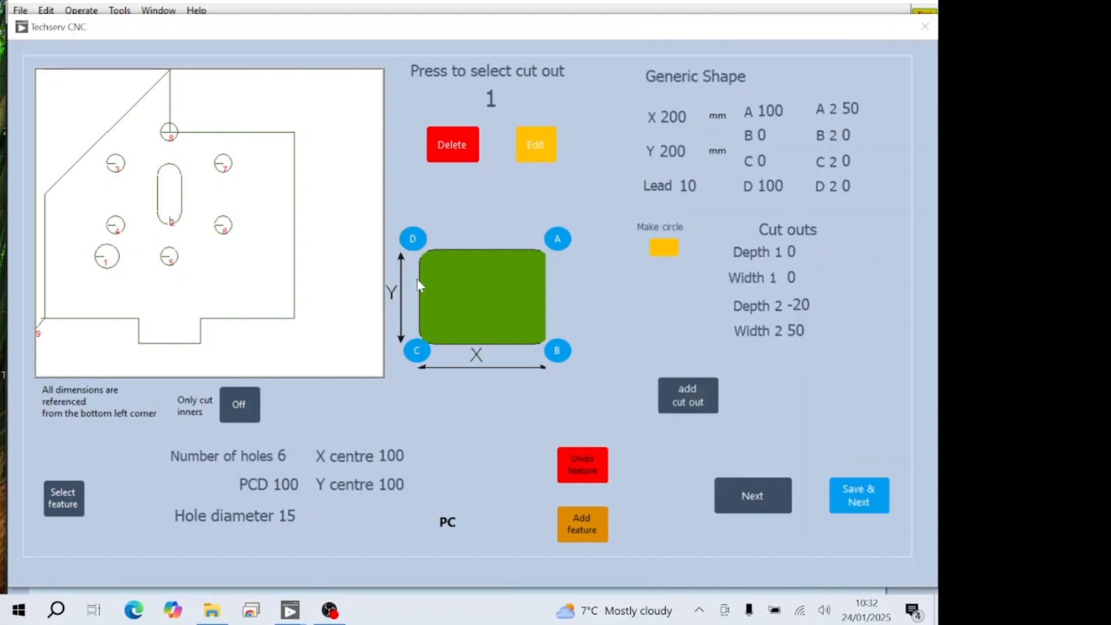
- Change corners D and A to rounded arcs so they form a semicircular upper edge
click(417, 242)
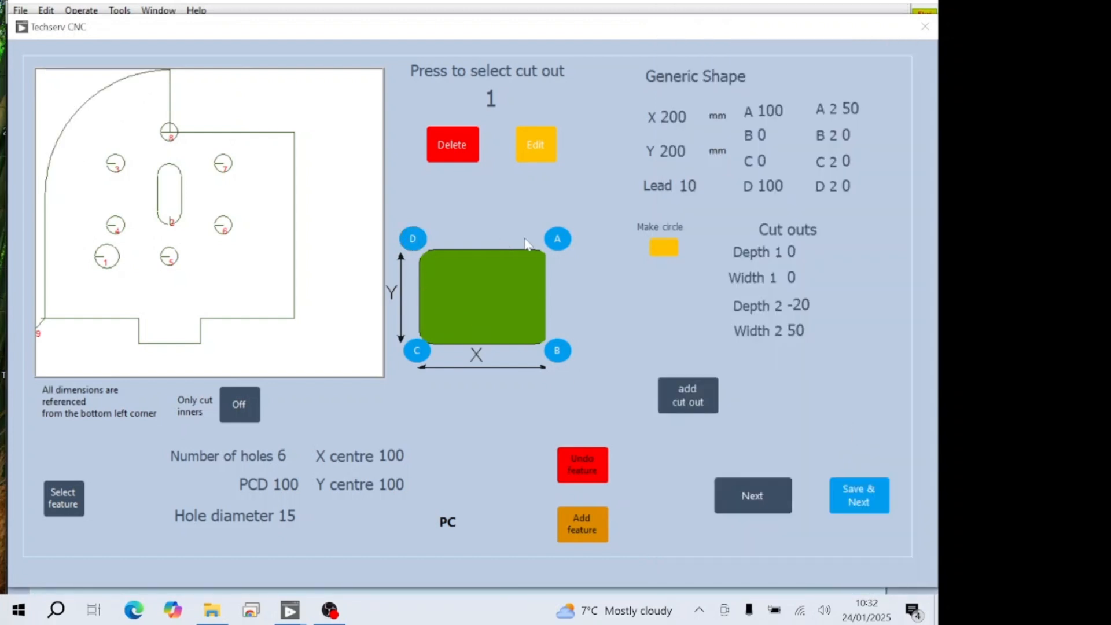
click(558, 239)
click(558, 239)
click(558, 239)
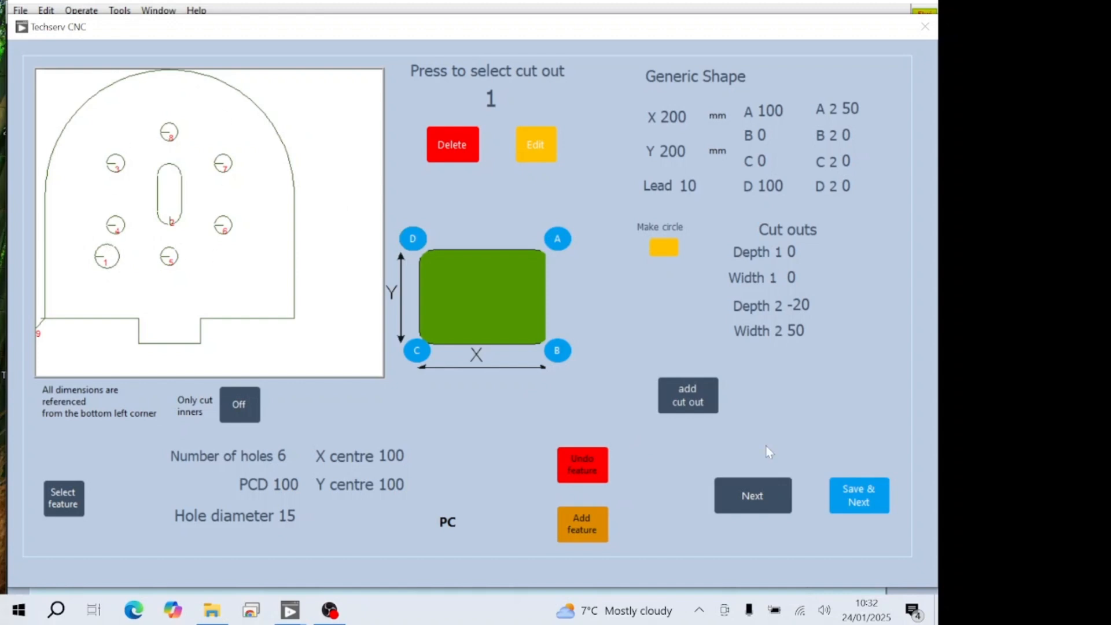
- Undo the six-hole PC feature
click(577, 473)
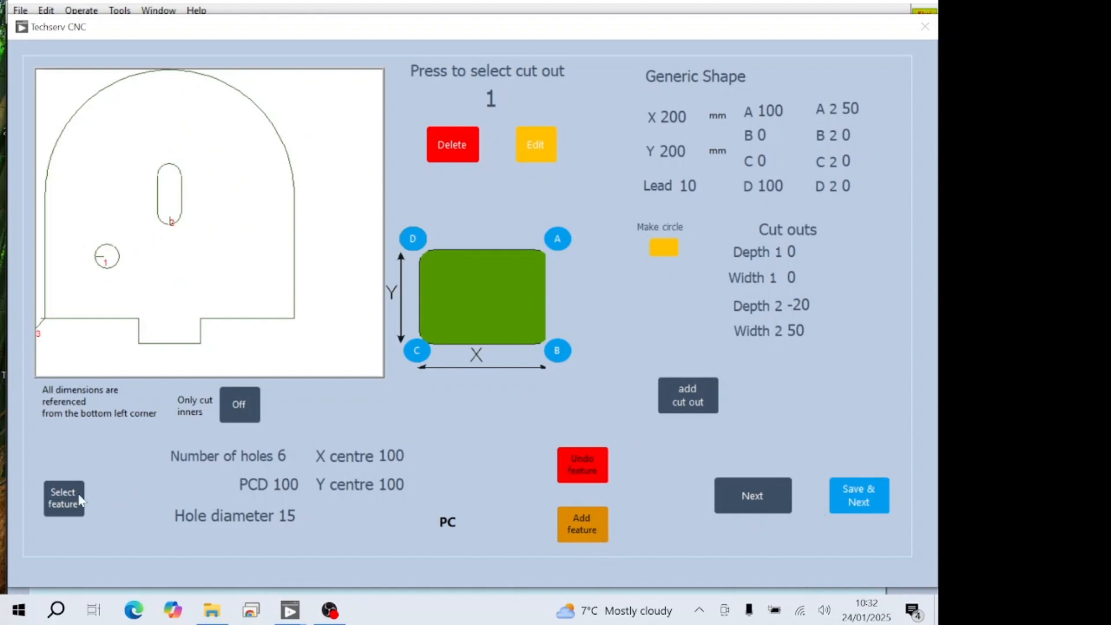
- Switch the feature type to Circle and set its row pitch and column pitch to 40 mm
click(60, 501)
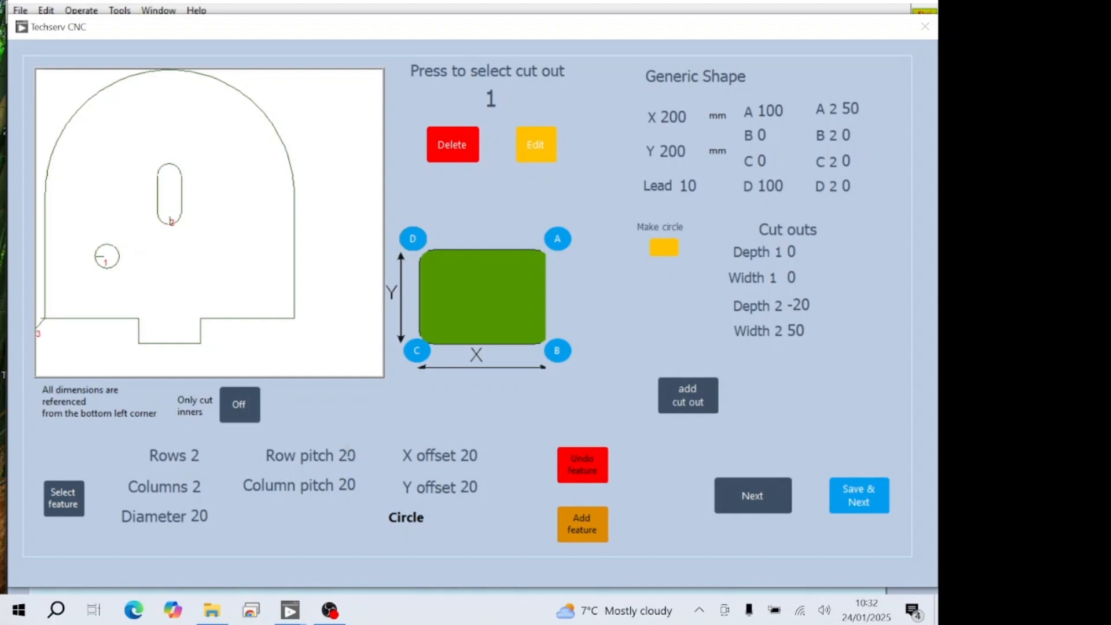
click(345, 455)
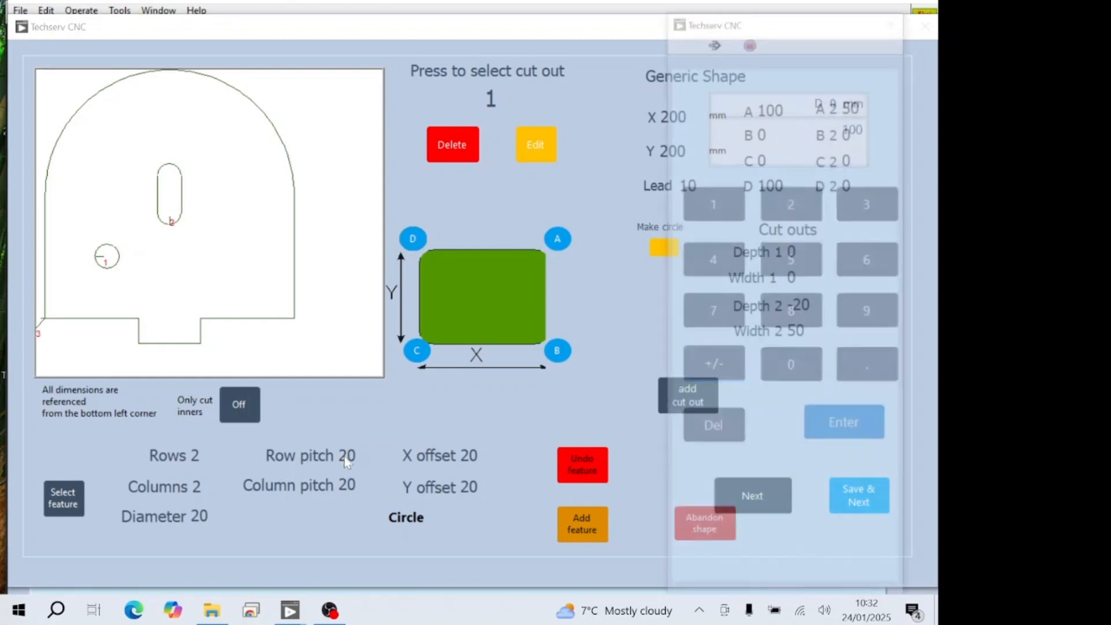
click(715, 267)
click(778, 363)
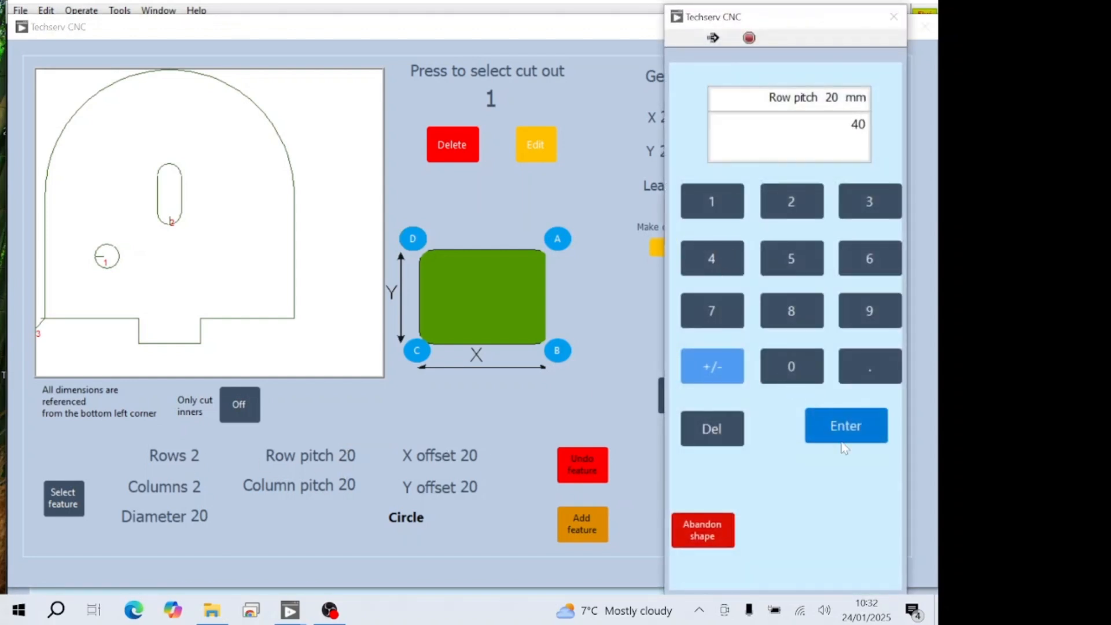
click(845, 426)
click(303, 486)
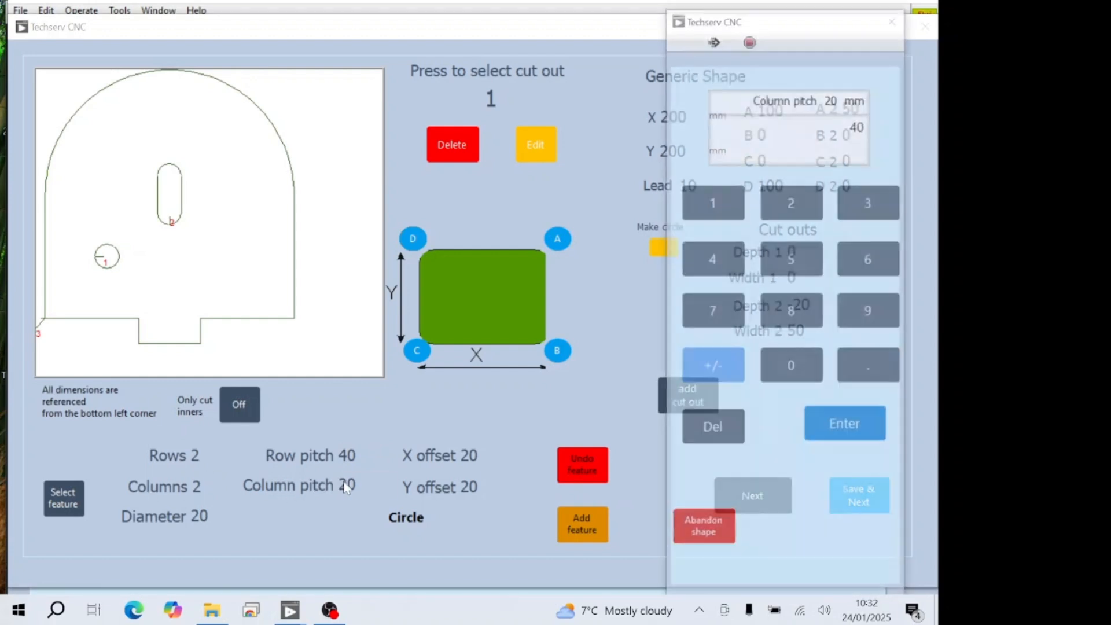
click(821, 373)
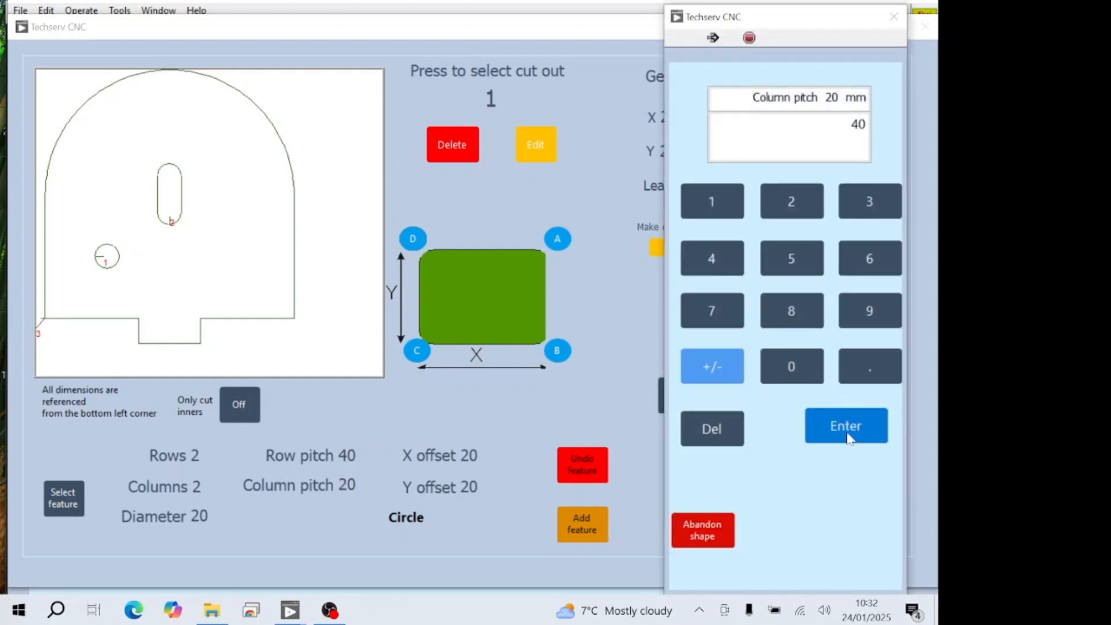
click(847, 436)
- Set the circle grid to 3 rows and 3 columns
click(194, 455)
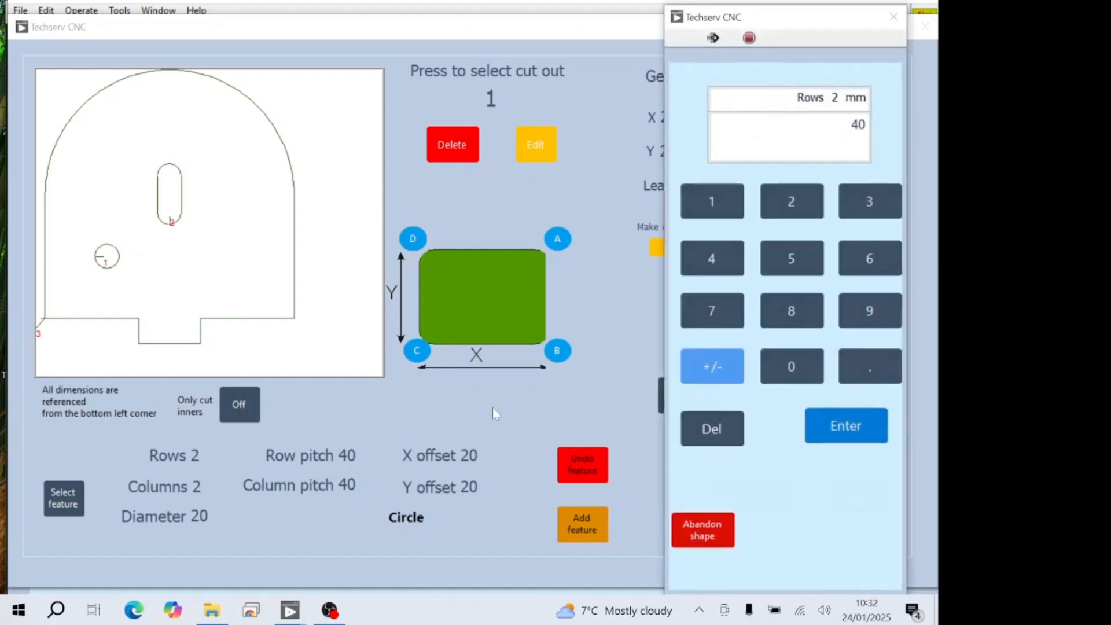
click(869, 204)
click(845, 424)
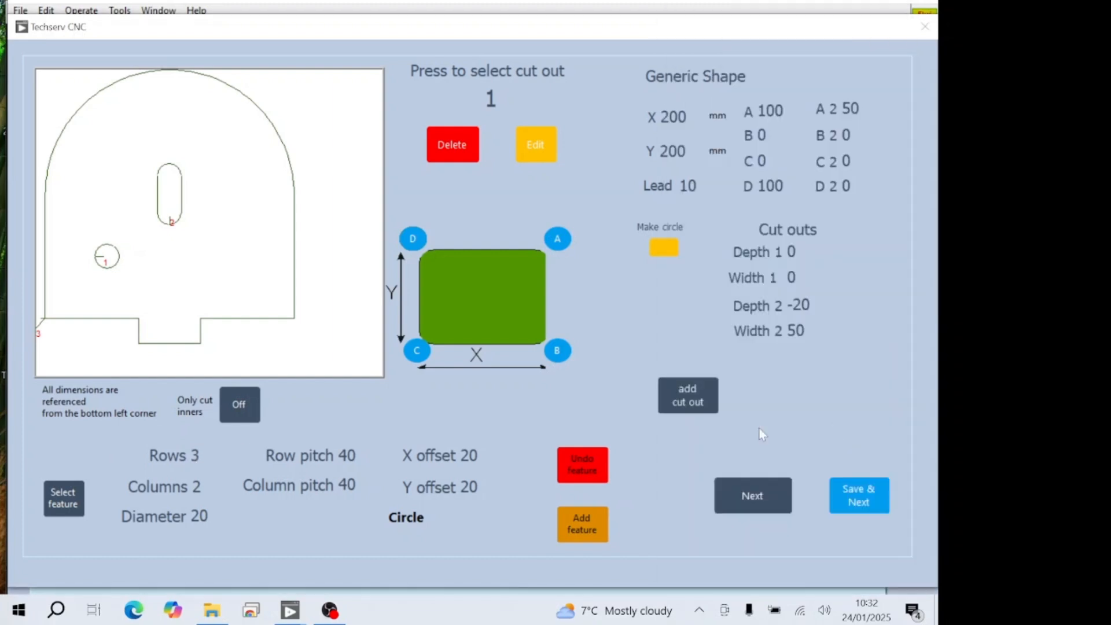
click(196, 486)
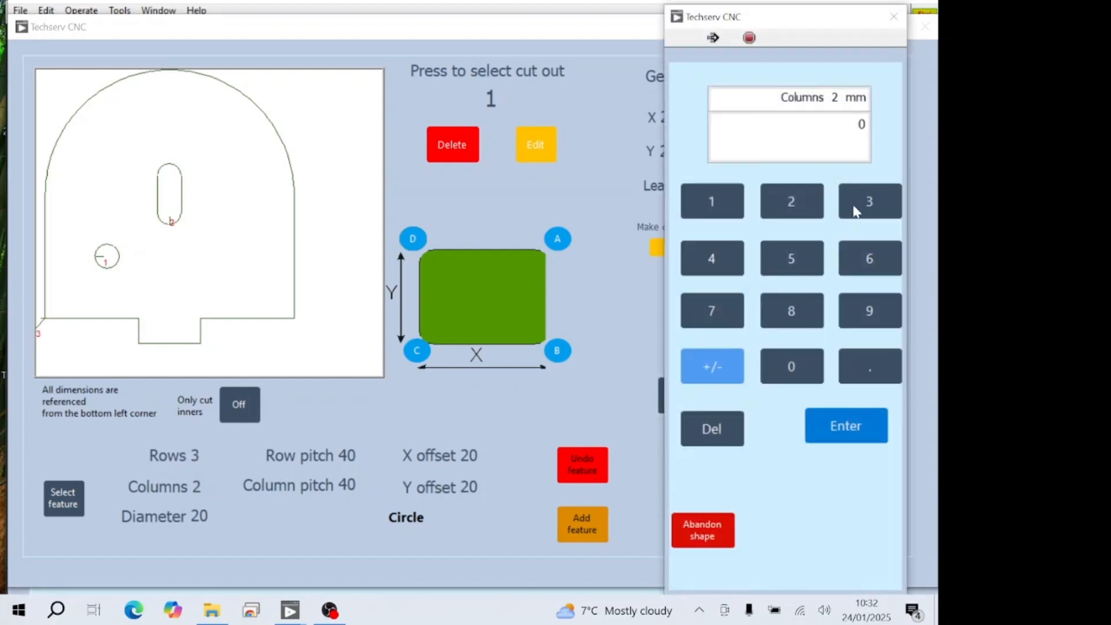
click(860, 211)
click(846, 425)
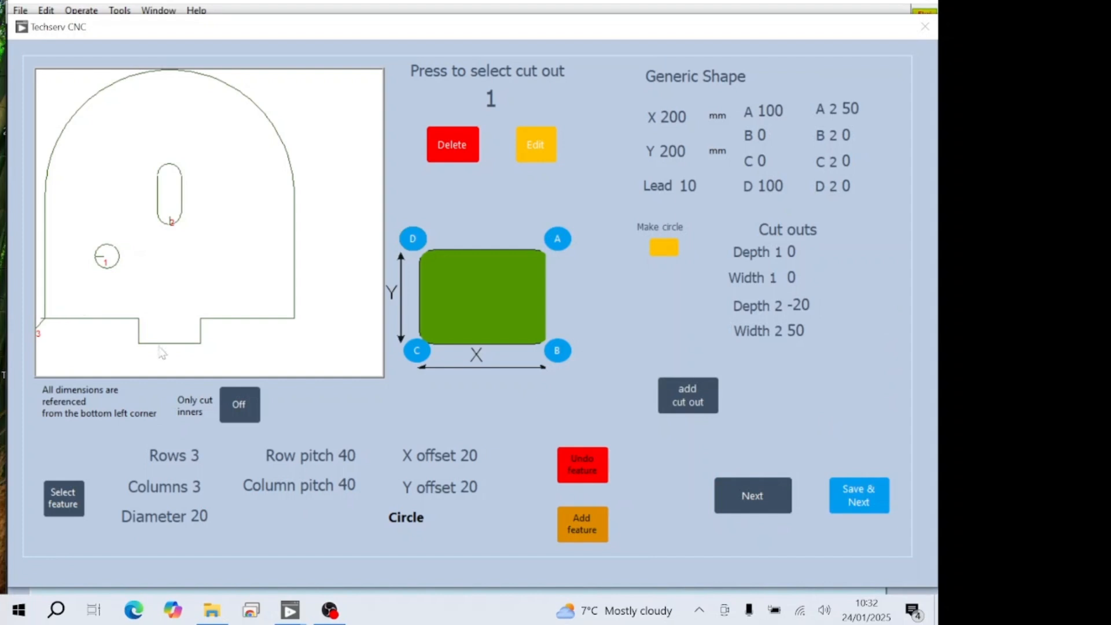
- Add the 3 × 3 grid of 20 mm circles at a 20 mm X and Y offset, and undo it
click(584, 525)
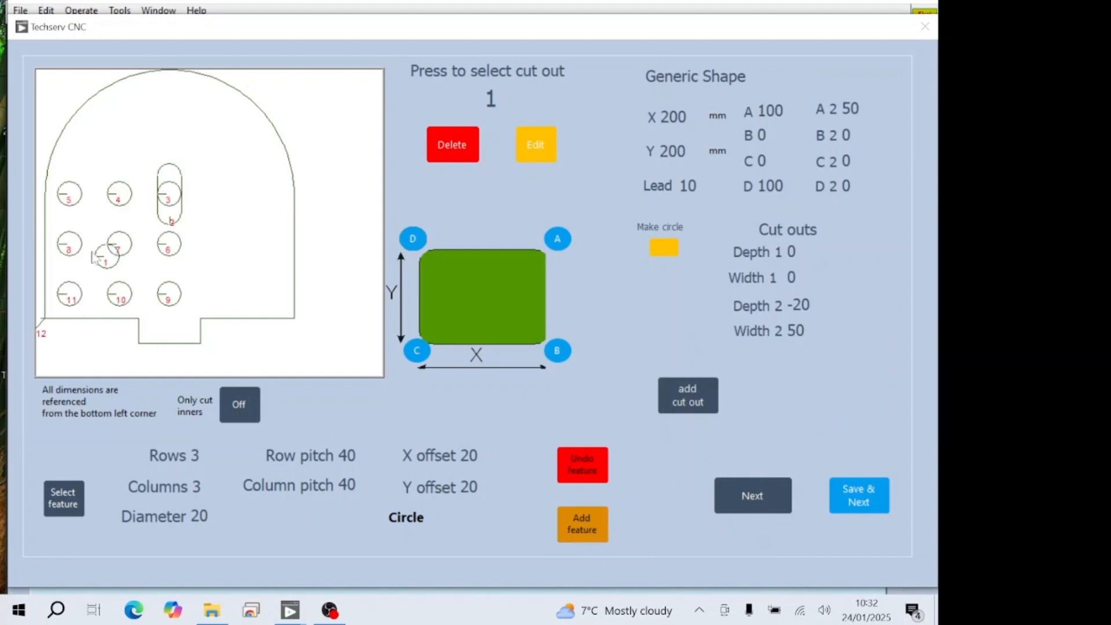
click(585, 471)
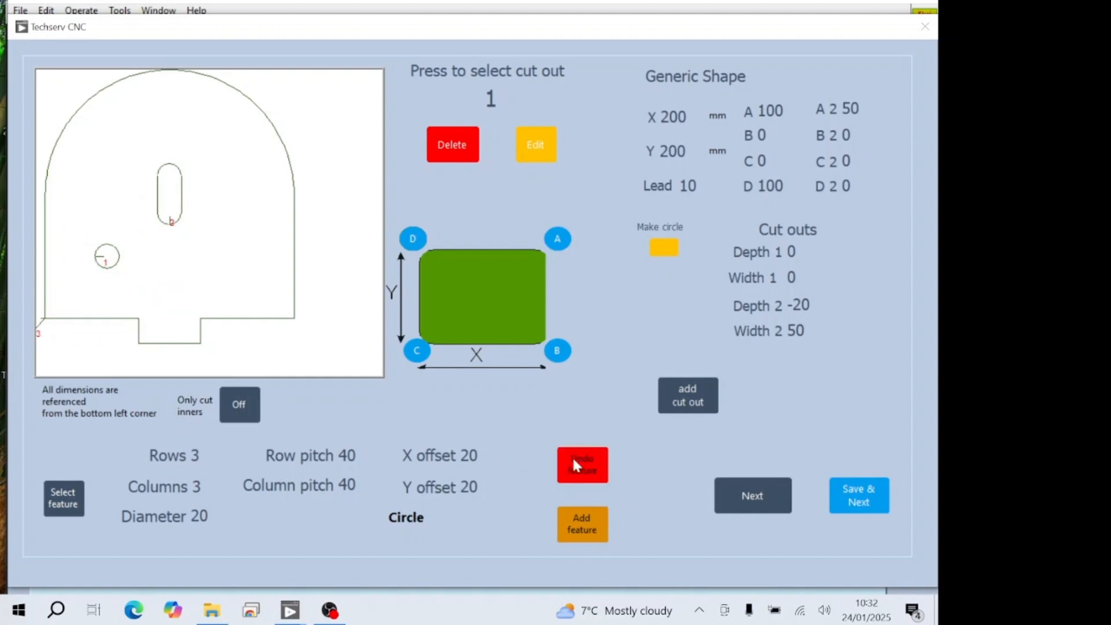
- Add the 3 × 3 grid of 20 mm circles at X and Y offsets of 50 mm, and undo it
click(465, 456)
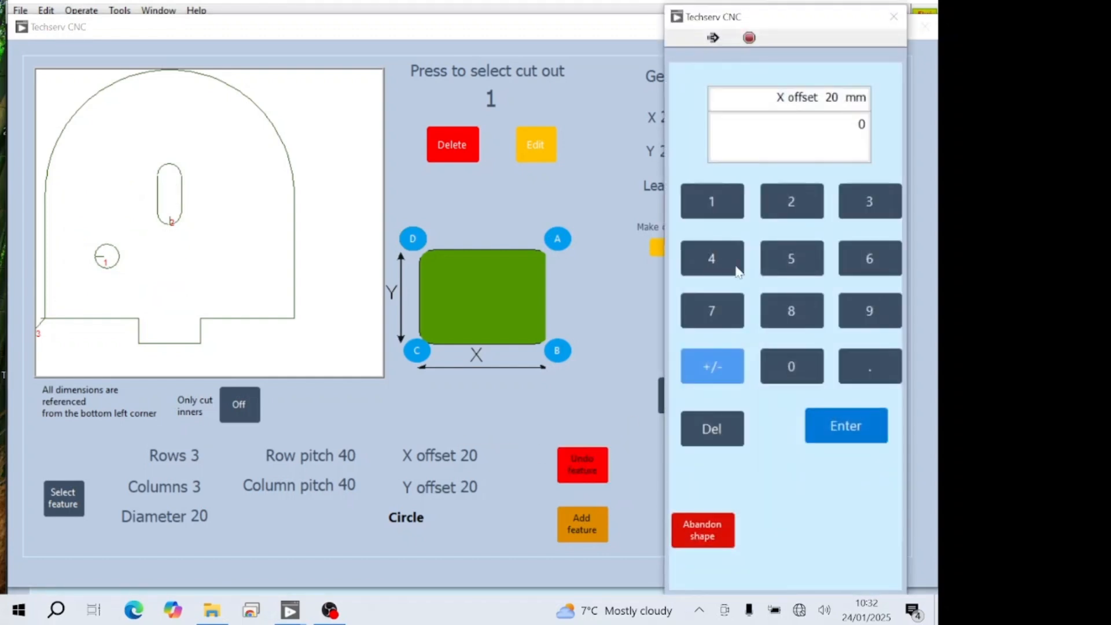
click(791, 258)
click(794, 369)
click(842, 441)
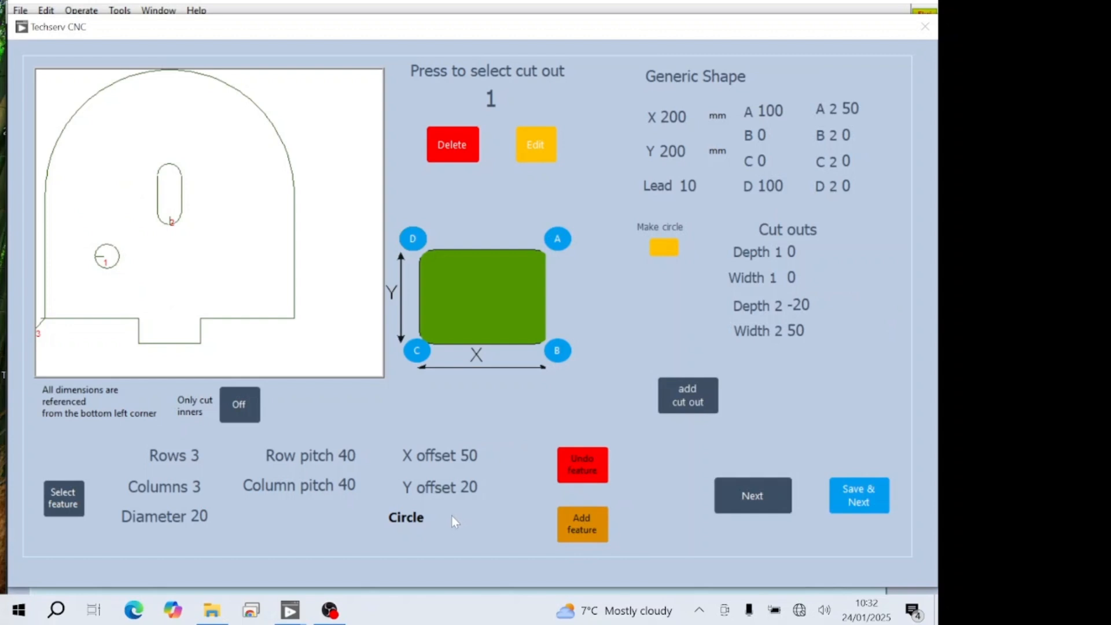
click(466, 487)
click(787, 266)
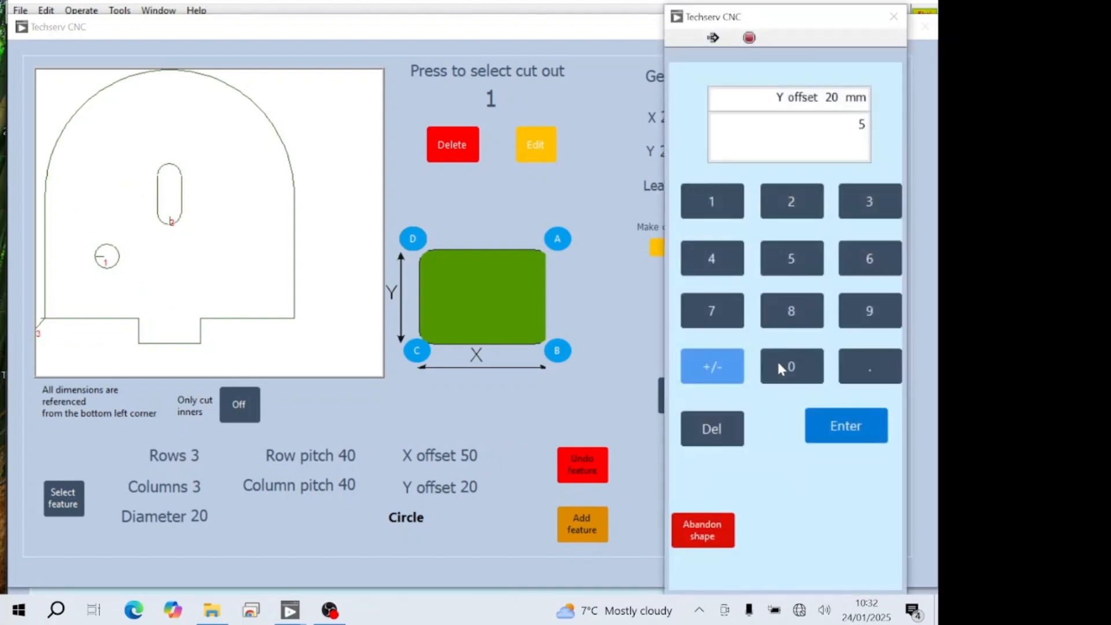
click(786, 363)
click(821, 429)
click(589, 526)
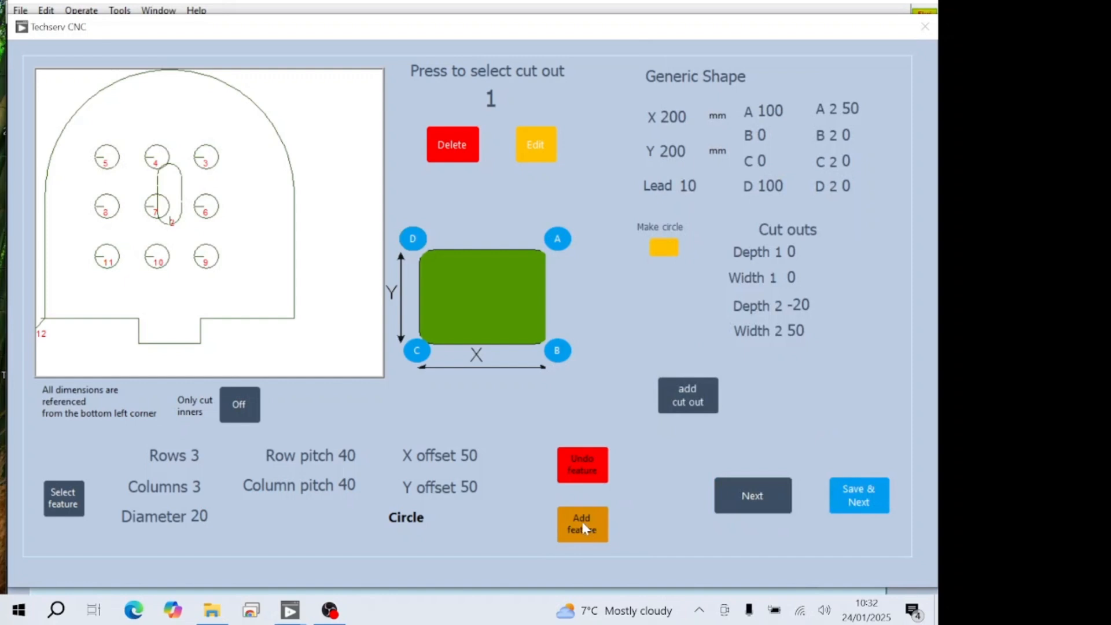
click(581, 463)
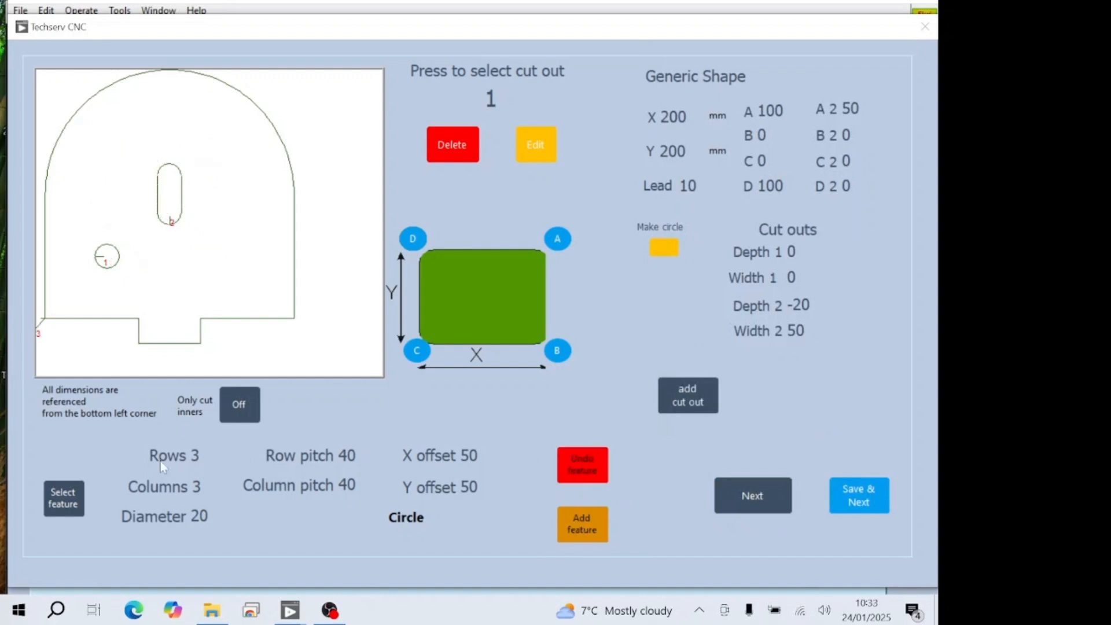
- Add an Arc feature of four 45° arcs on a 100 mm PCD centred at X 100, Y 100, and undo it
click(62, 499)
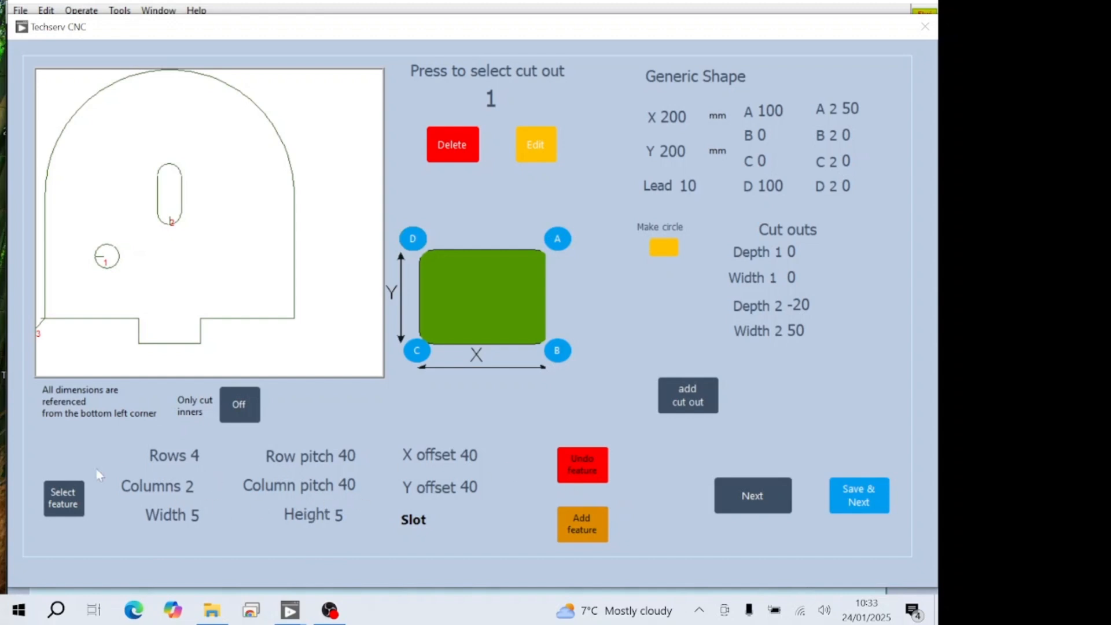
click(62, 504)
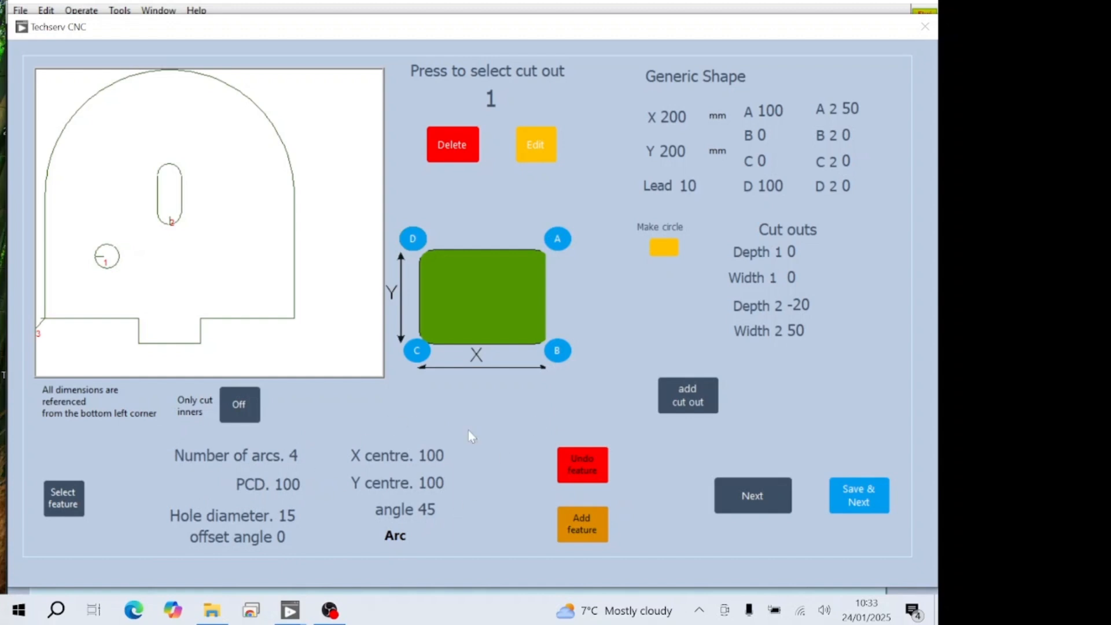
click(587, 528)
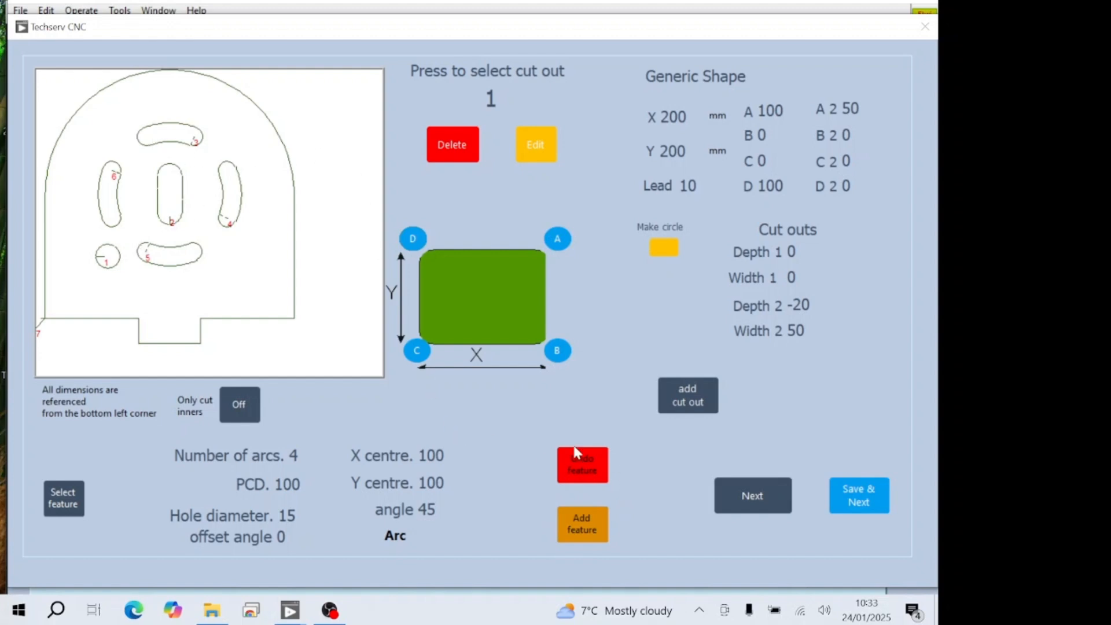
click(581, 469)
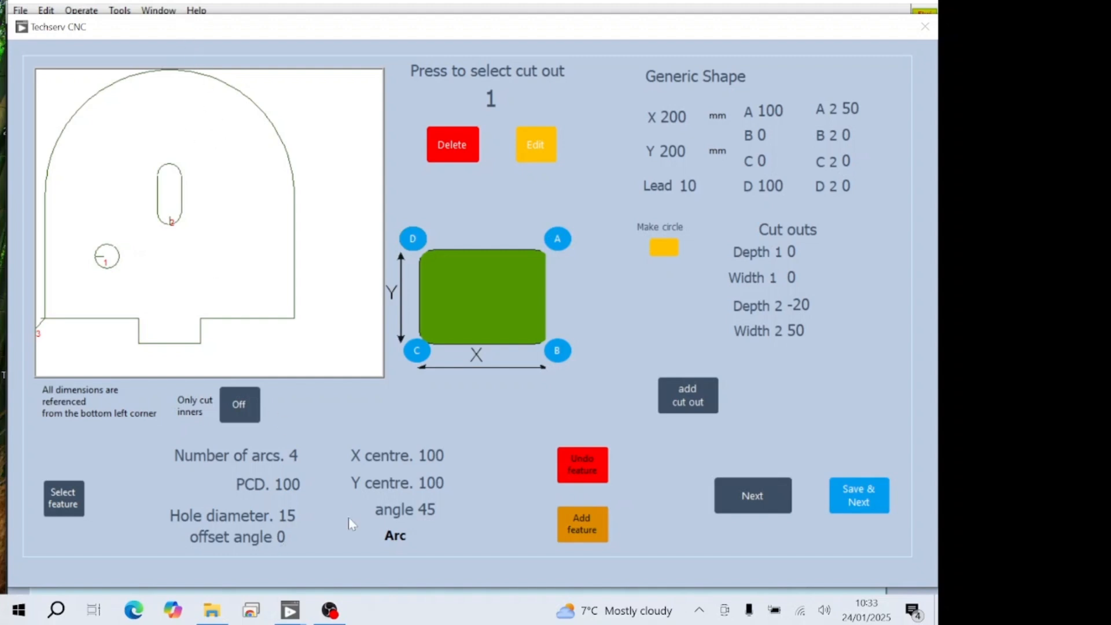
- Add the four-arc feature with an offset angle of 45 and an arc angle of 15, and undo it
click(281, 536)
click(711, 429)
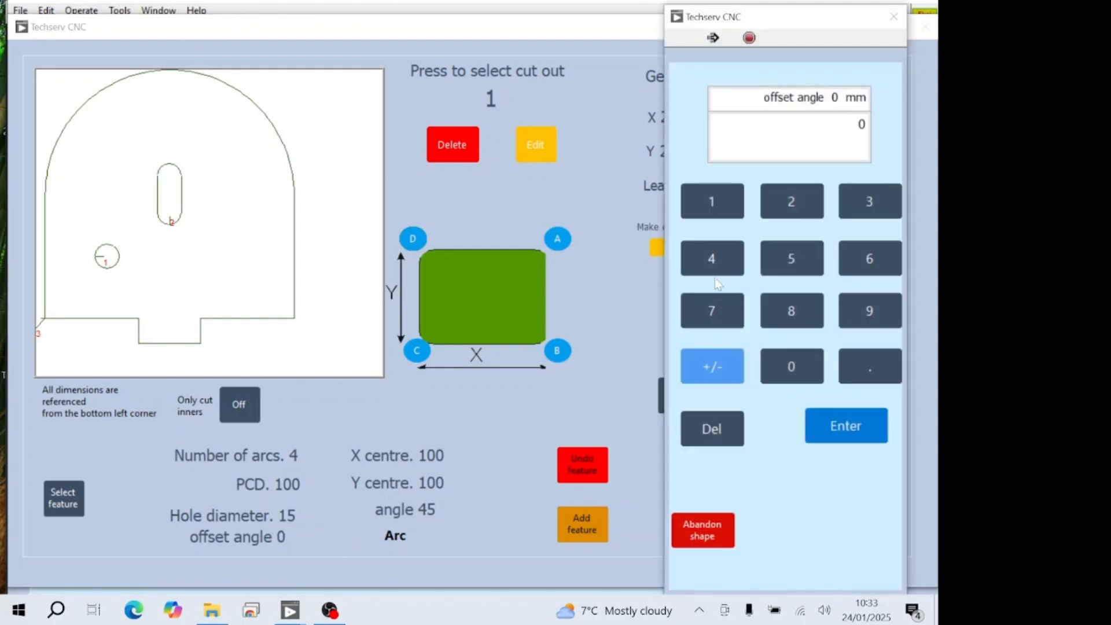
click(711, 259)
click(791, 258)
click(859, 426)
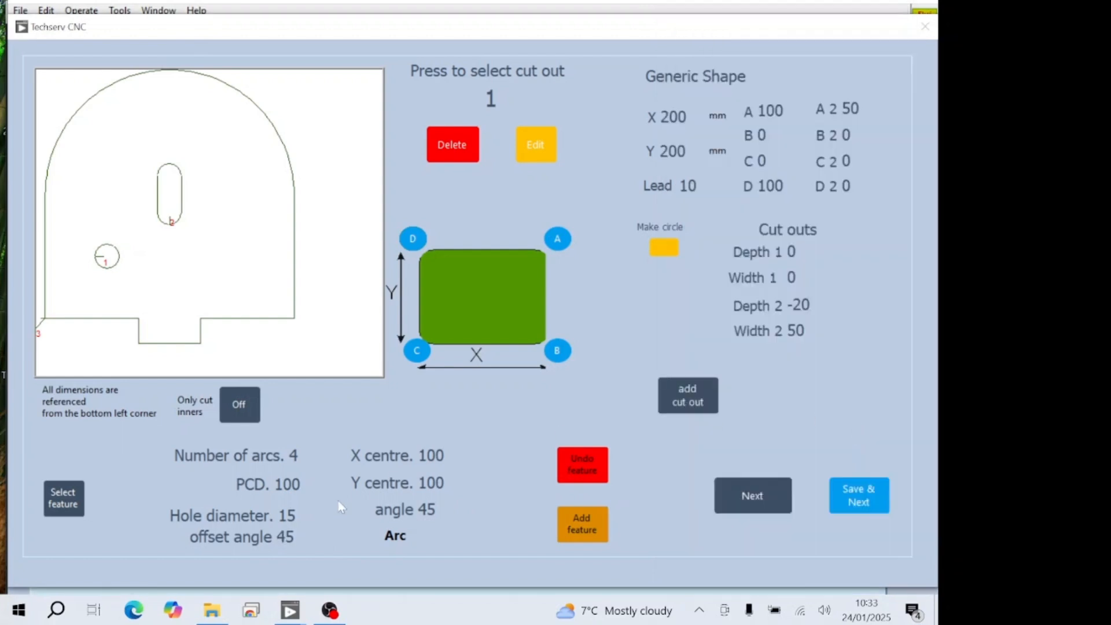
click(428, 508)
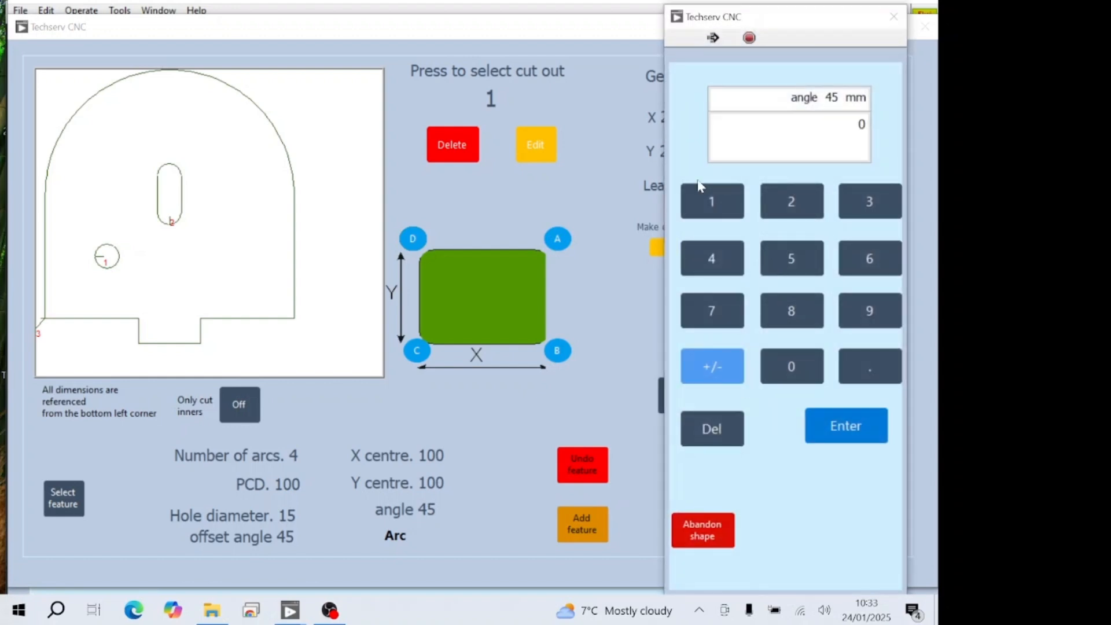
click(791, 271)
click(846, 426)
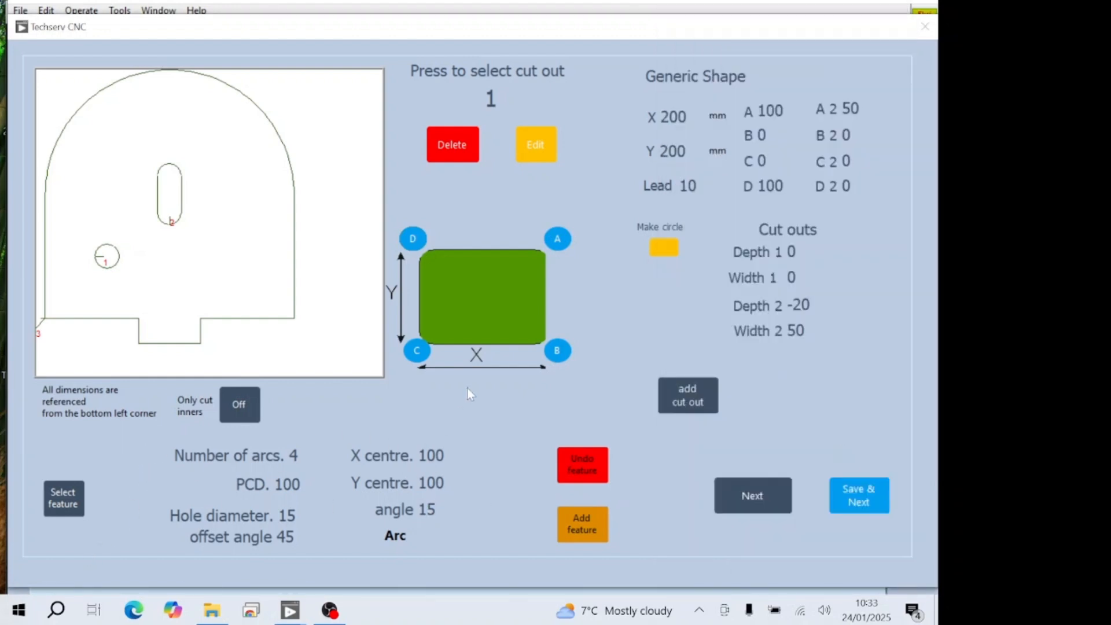
click(581, 533)
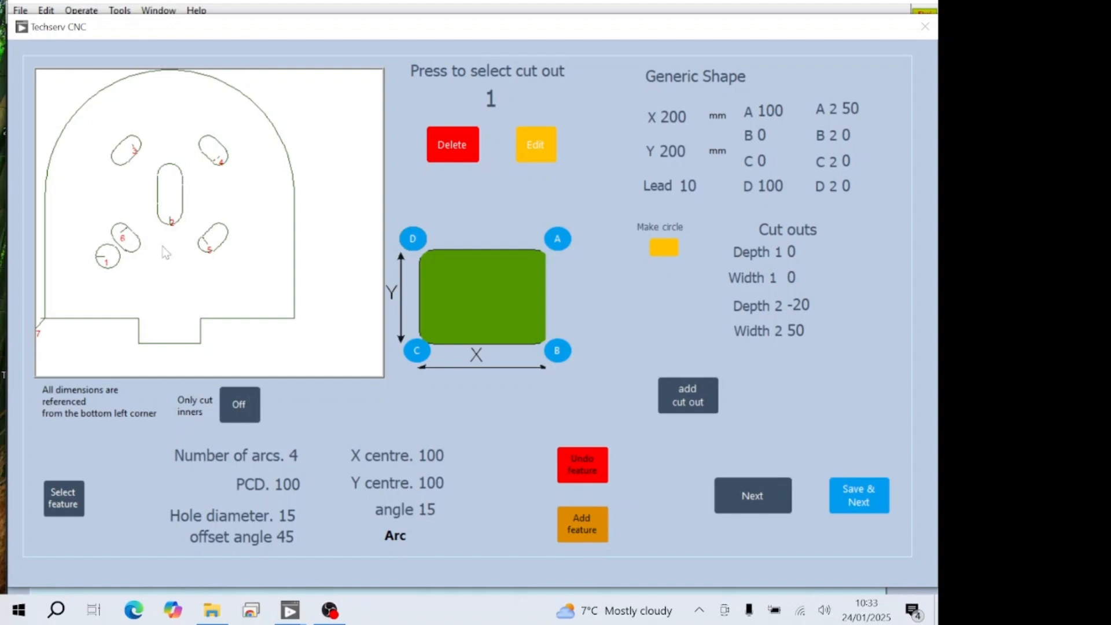
click(583, 463)
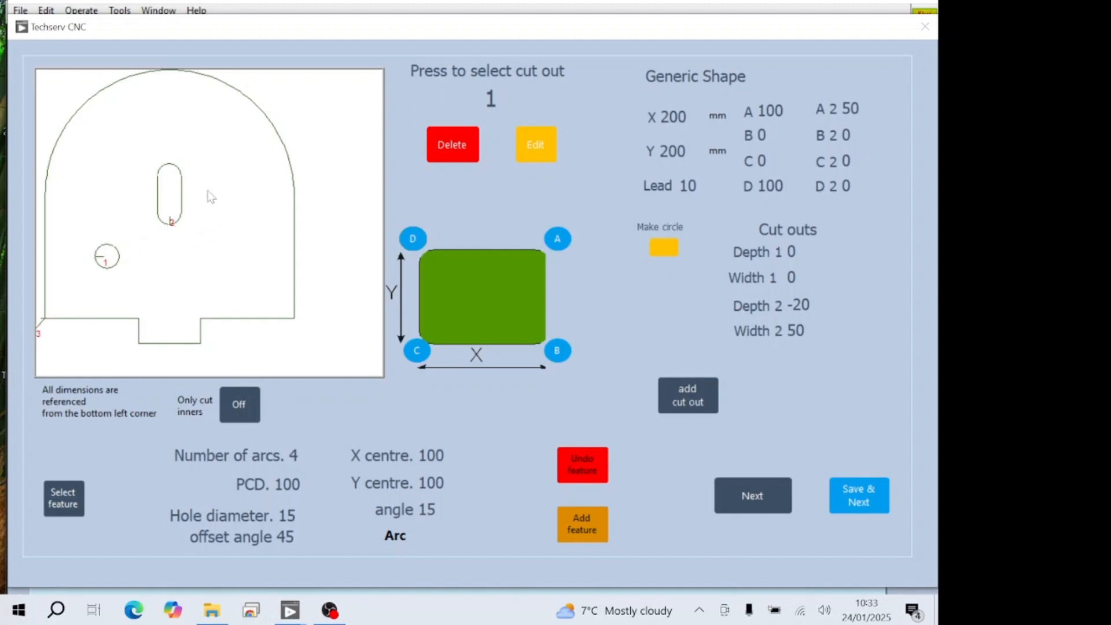
- Select cut-out 1 for editing and set the circle's diameter to 21 mm
click(490, 100)
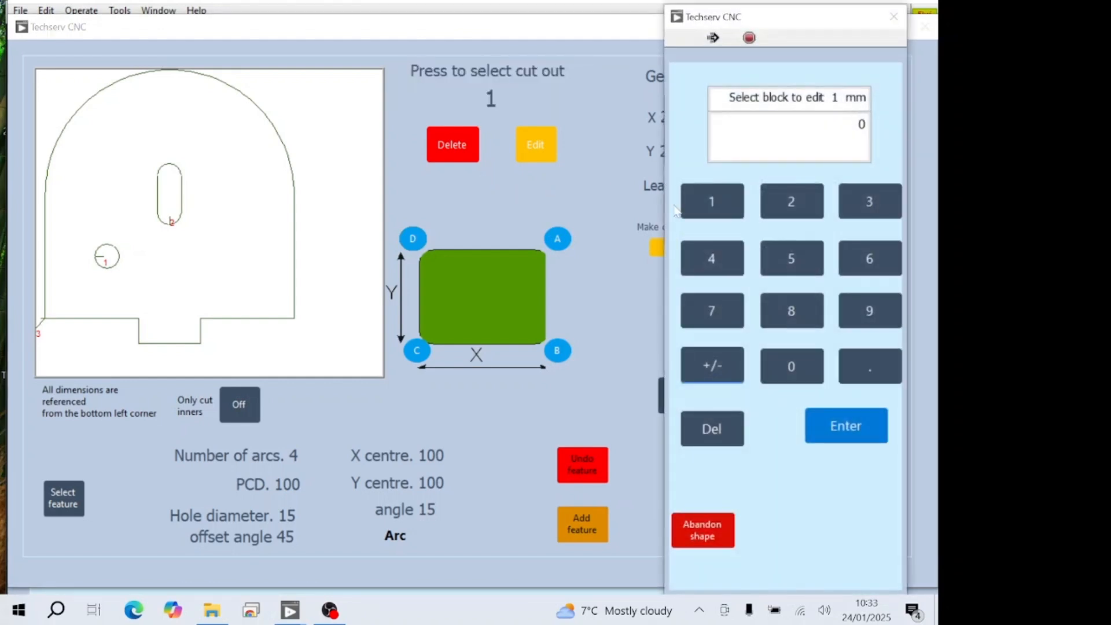
click(721, 210)
click(859, 436)
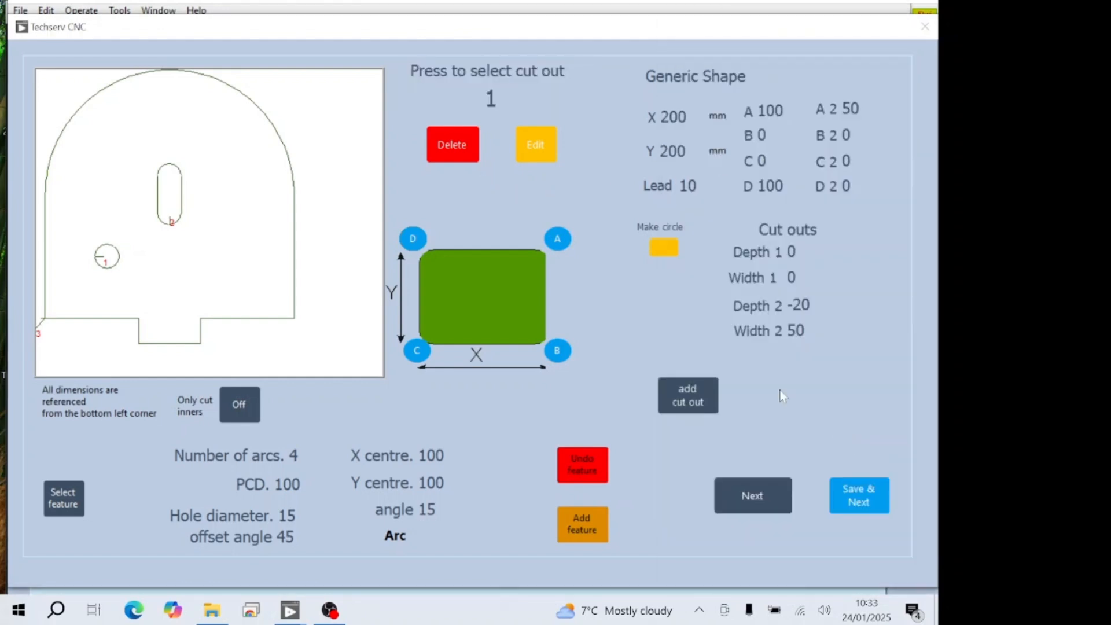
click(537, 152)
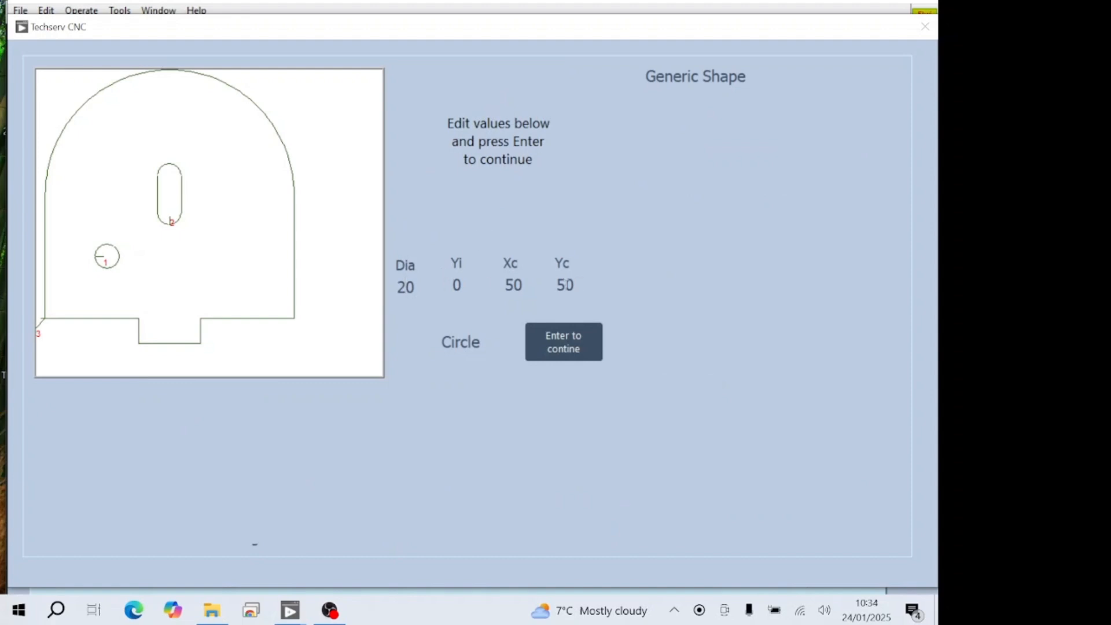
click(407, 287)
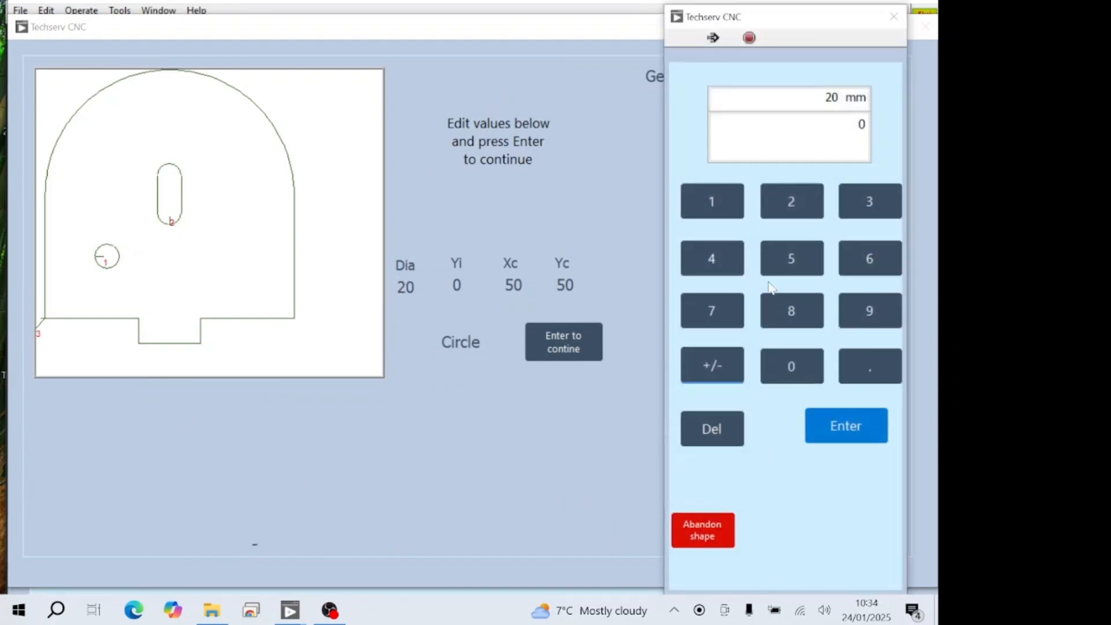
click(792, 202)
click(712, 201)
click(846, 427)
click(546, 342)
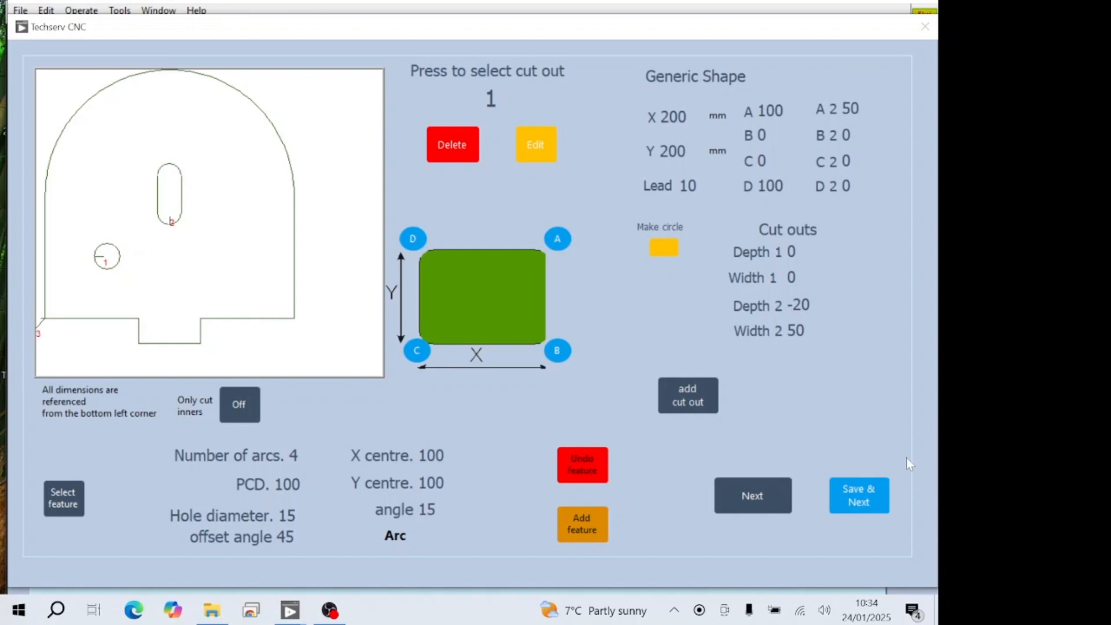
- Save the shape under the name demo 1 and exit its preview
click(863, 493)
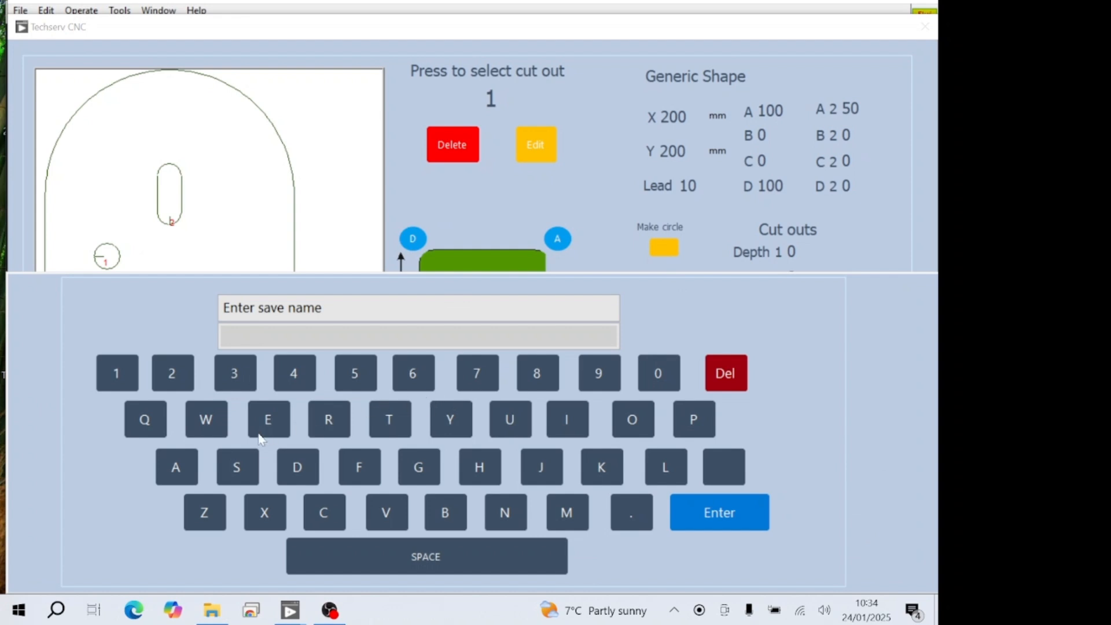
click(288, 479)
click(278, 424)
click(565, 513)
click(632, 419)
click(104, 374)
click(720, 513)
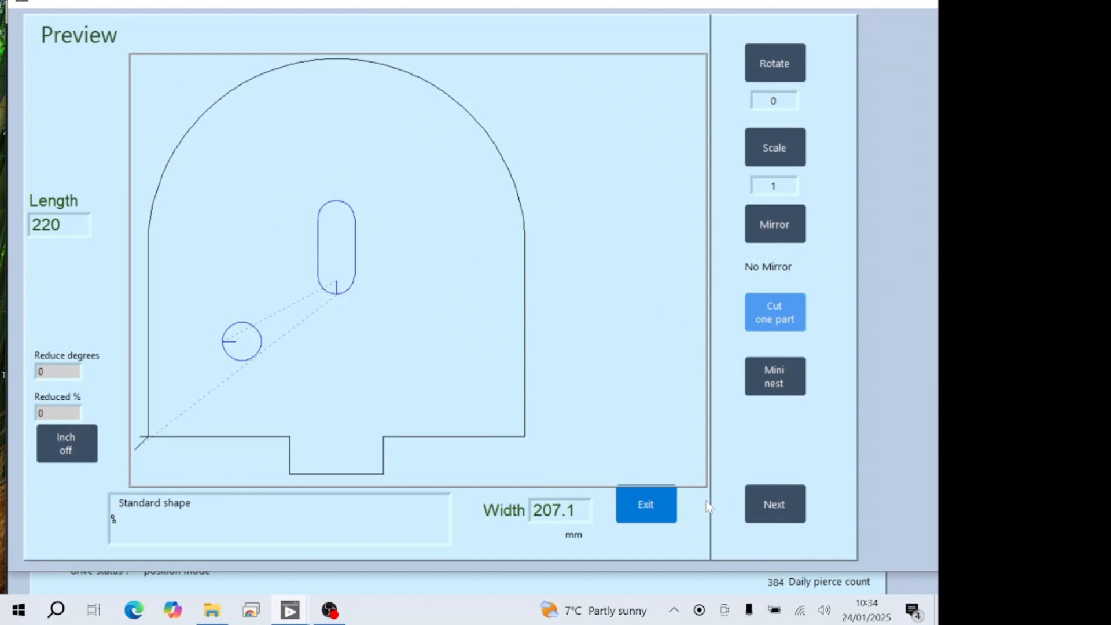
click(648, 513)
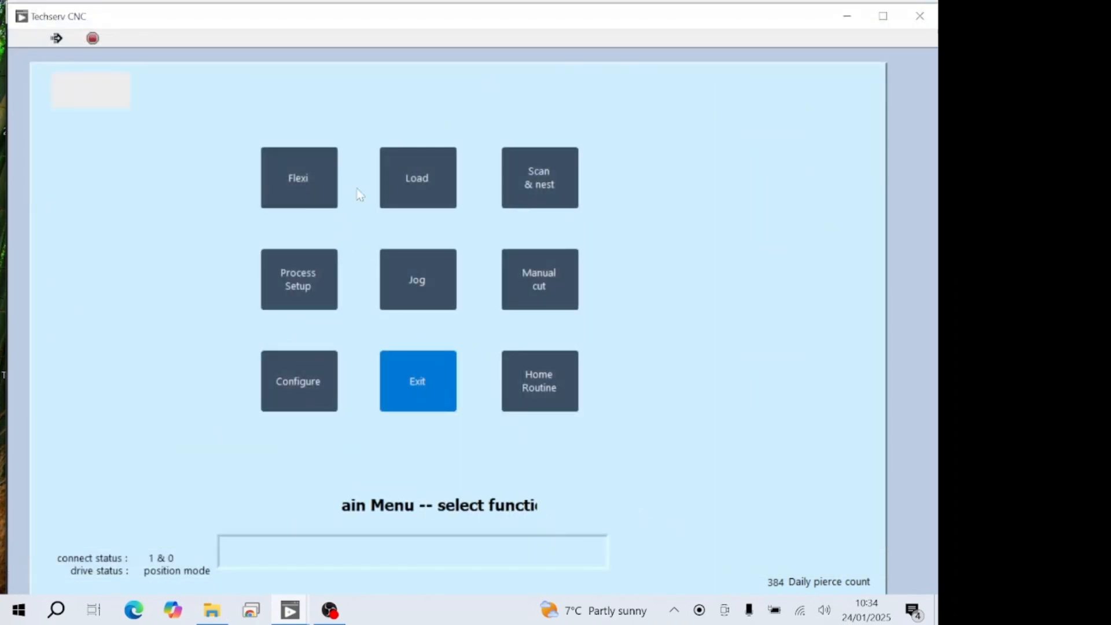
- Open the Flexi Generic Shape library entry and load the saved shape demo 1.flx
click(298, 187)
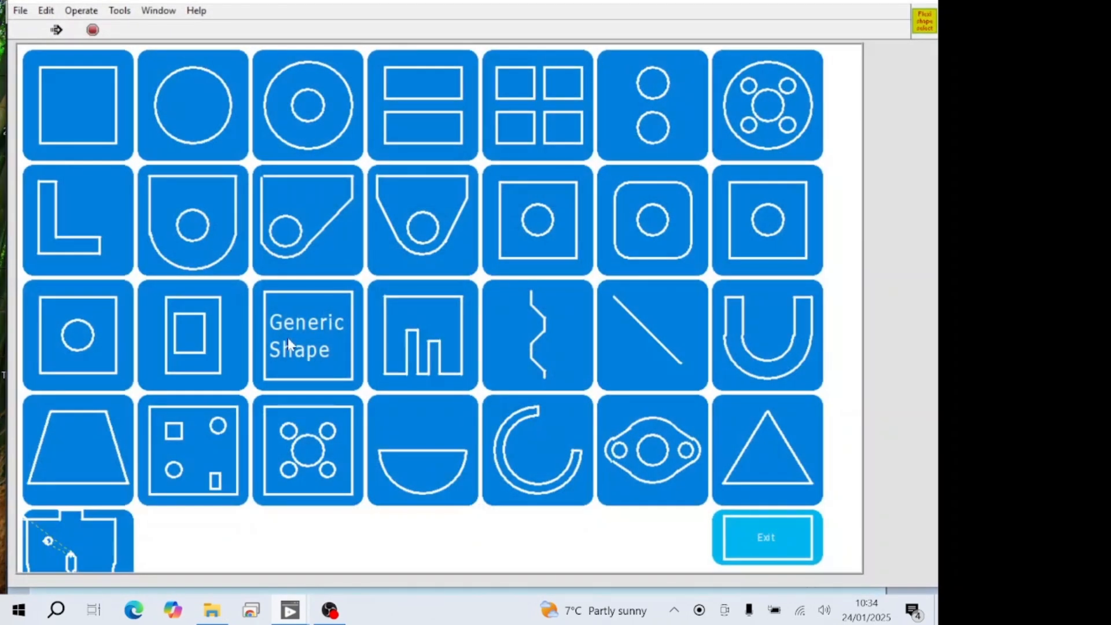
click(306, 358)
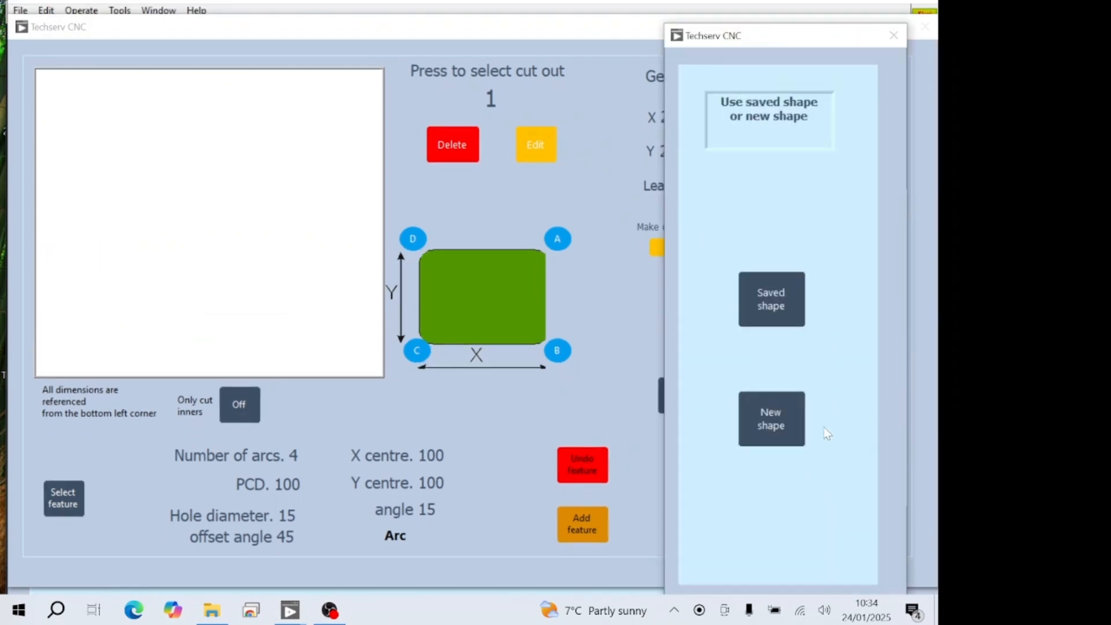
click(776, 304)
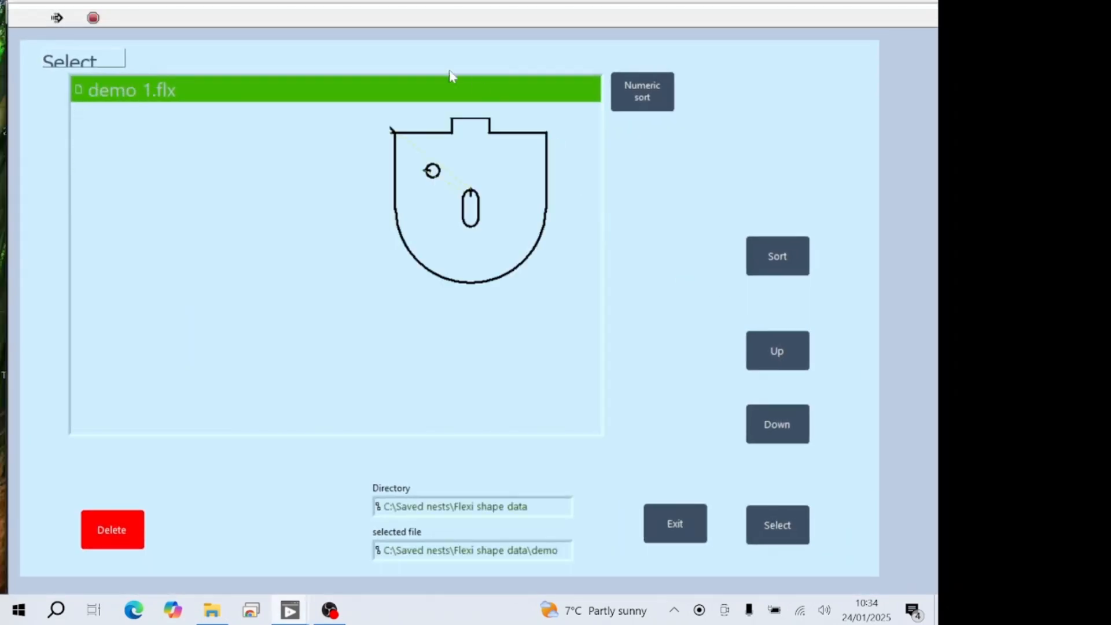
click(780, 526)
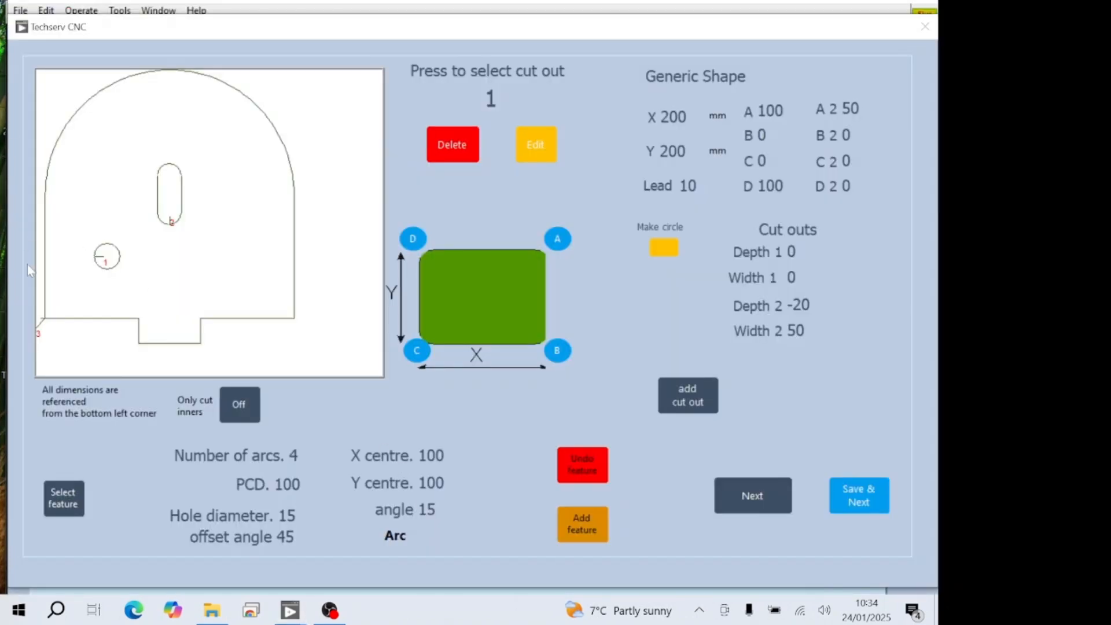